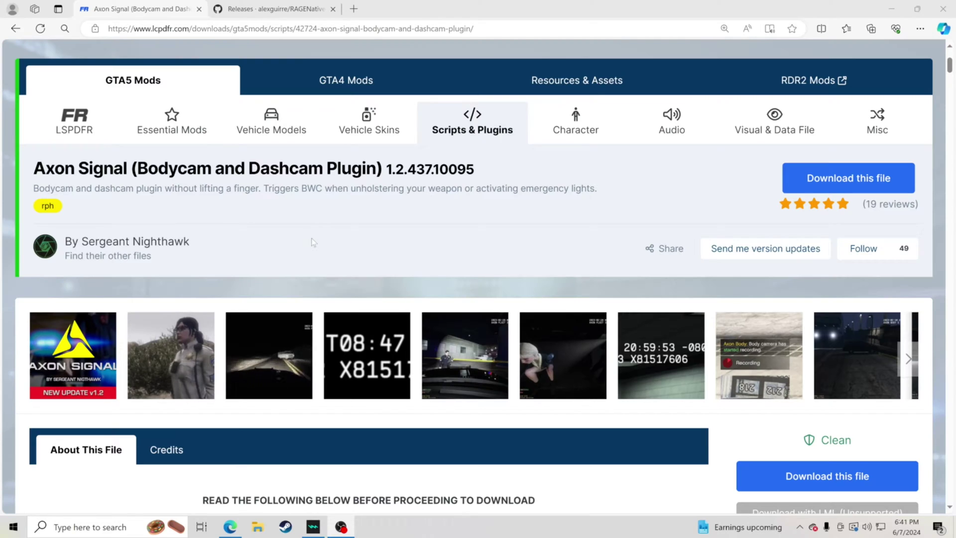
# Switch from the LCPDFR.com browser page to the Steam client's game library.
pyautogui.click(285, 527)
pyautogui.click(124, 38)
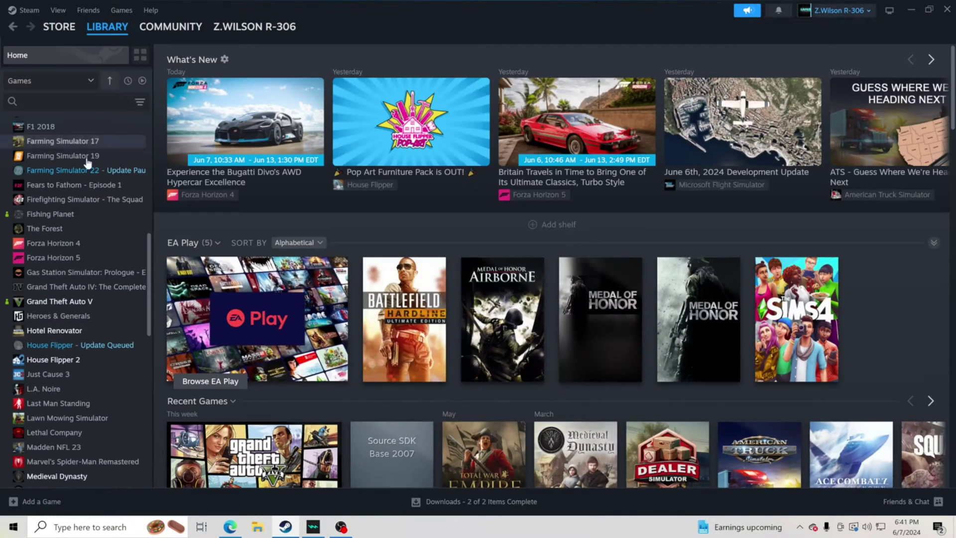
# Open Grand Theft Auto V's install folder via Manage > Browse local files, then return to Edge.
pyautogui.rightClick(64, 303)
pyautogui.moveTo(111, 369)
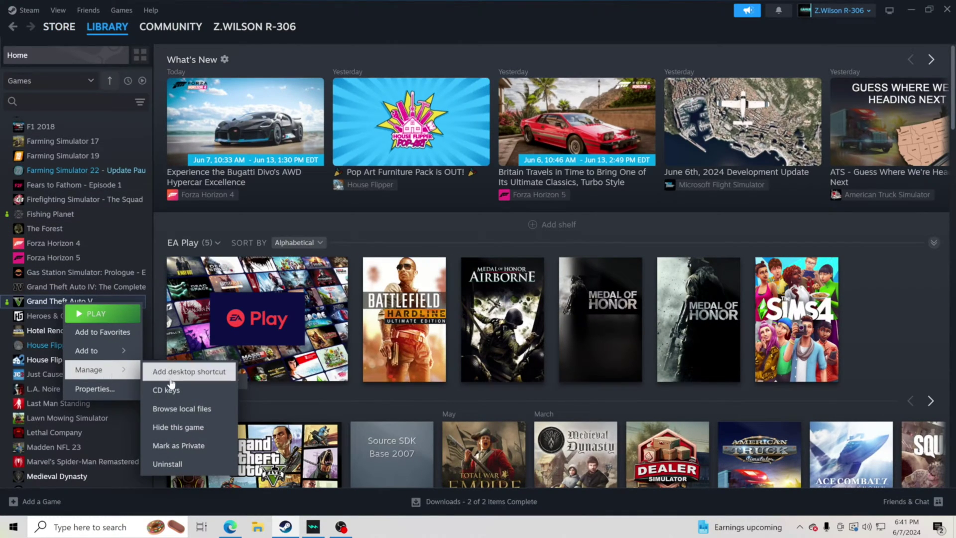
pyautogui.click(184, 409)
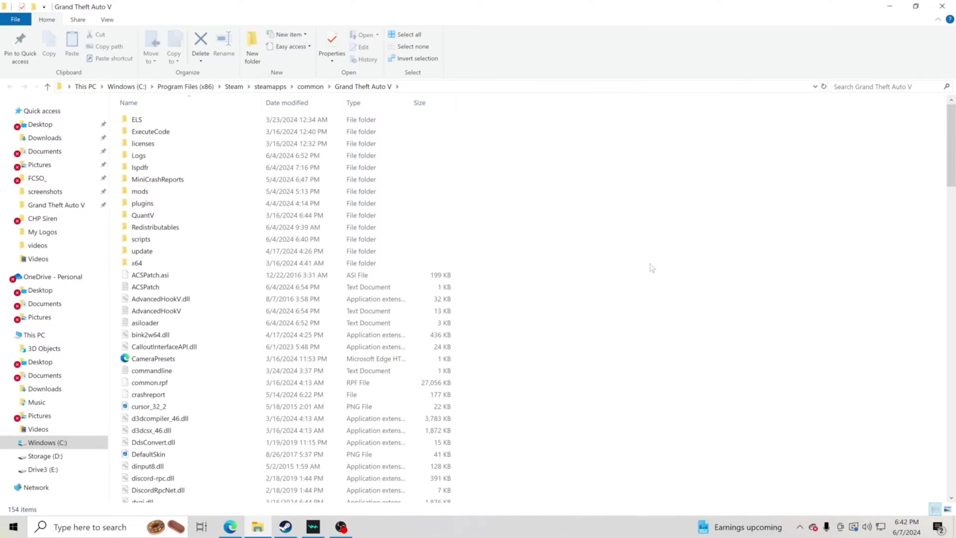
pyautogui.click(236, 532)
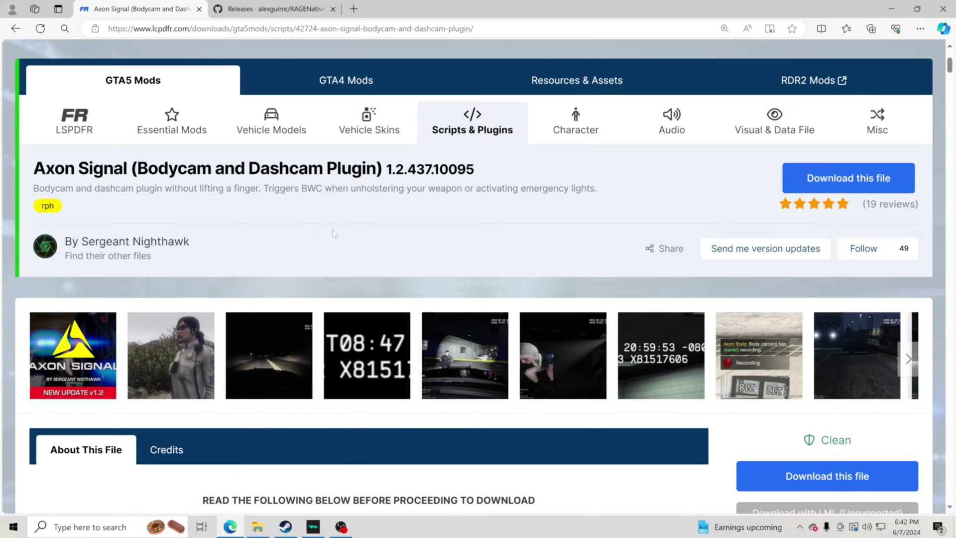
# Download RAGENativeUI.zip (version 1.9.2) from the GitHub releases page's Assets.
pyautogui.click(244, 12)
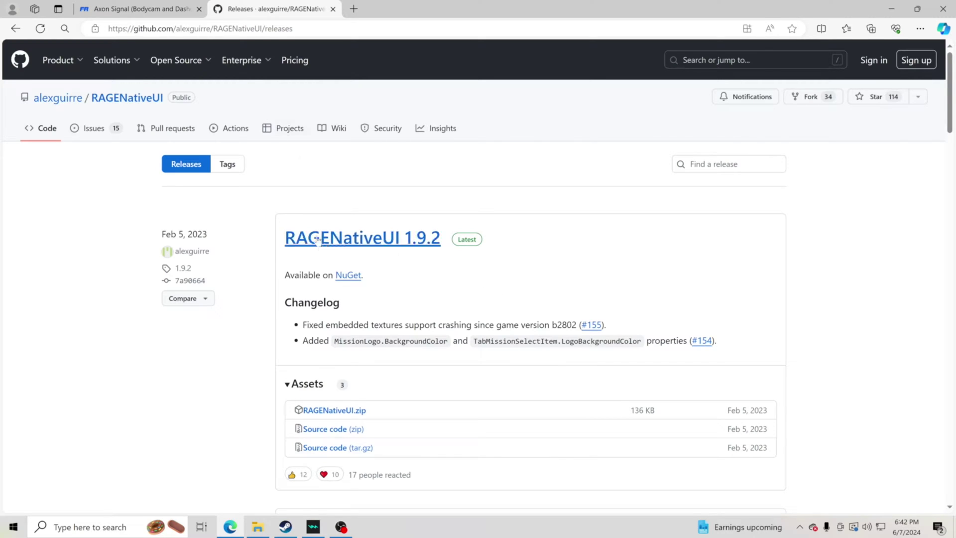
pyautogui.scroll(-1, 533, 260)
pyautogui.scroll(1, 448, 267)
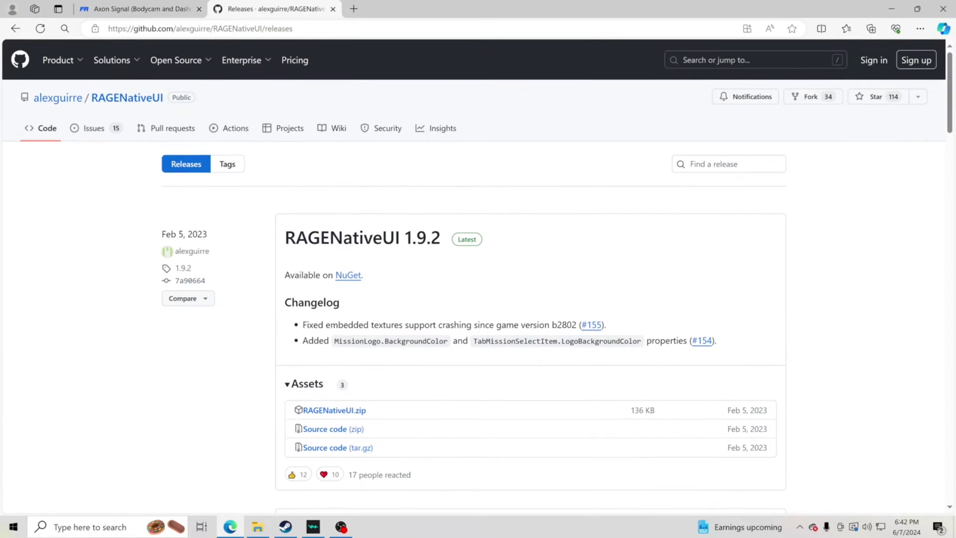
pyautogui.click(341, 414)
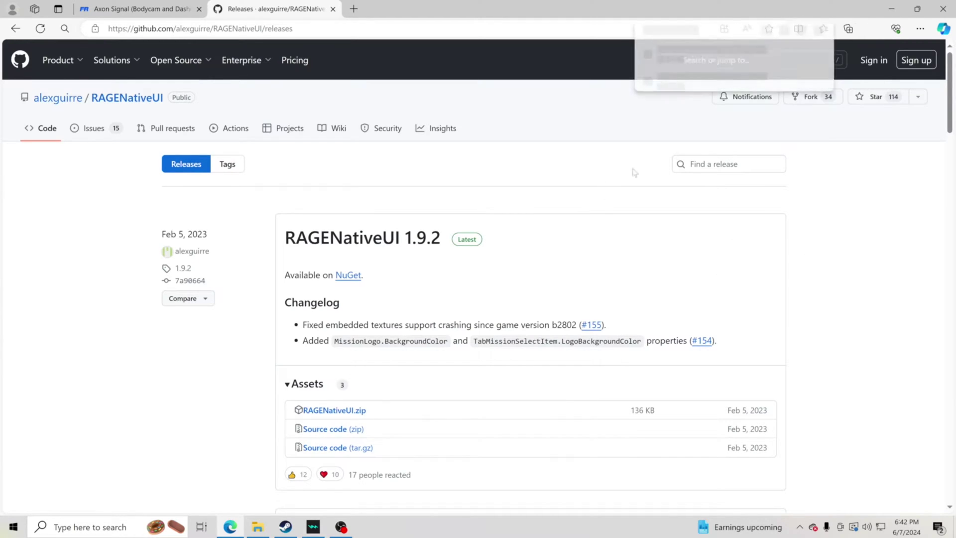
# Open the downloaded RAGENativeUI archive in WinRAR and dismiss the trial notice.
pyautogui.click(712, 77)
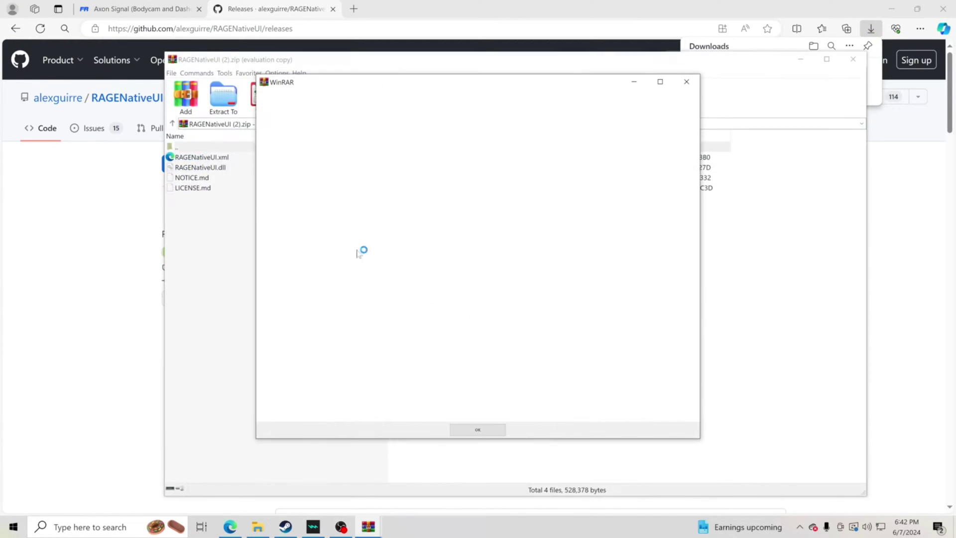
pyautogui.click(687, 81)
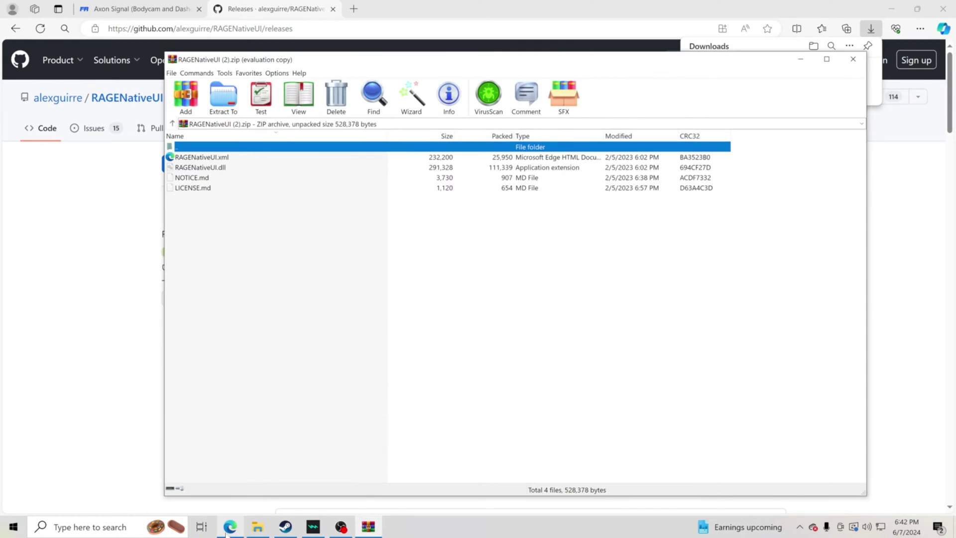
pyautogui.click(257, 527)
# Place the RAGENativeUI archive beside the game folder and select RAGENativeUI.dll and RAGENativeUI.xml.
pyautogui.click(369, 527)
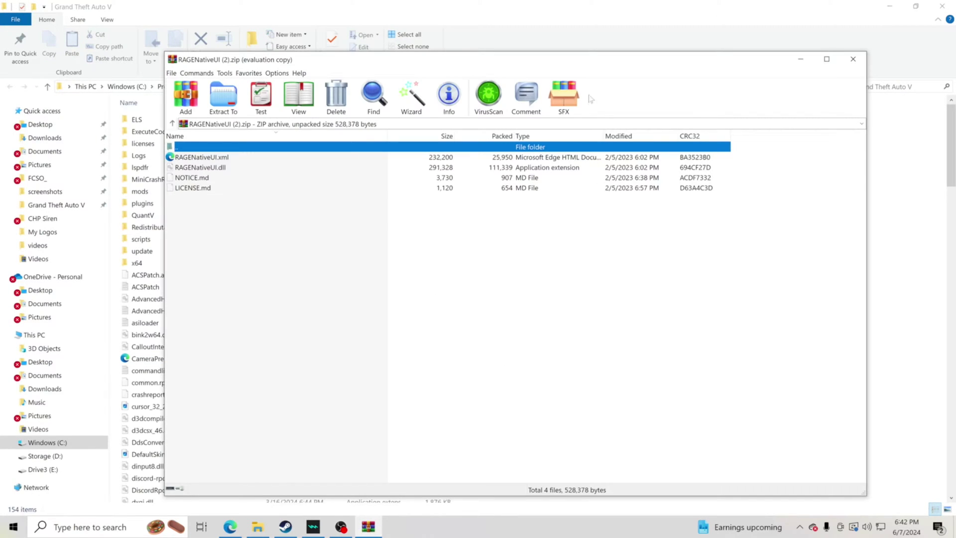
pyautogui.moveTo(590, 65); pyautogui.dragTo(764, 192)
pyautogui.click(591, 296)
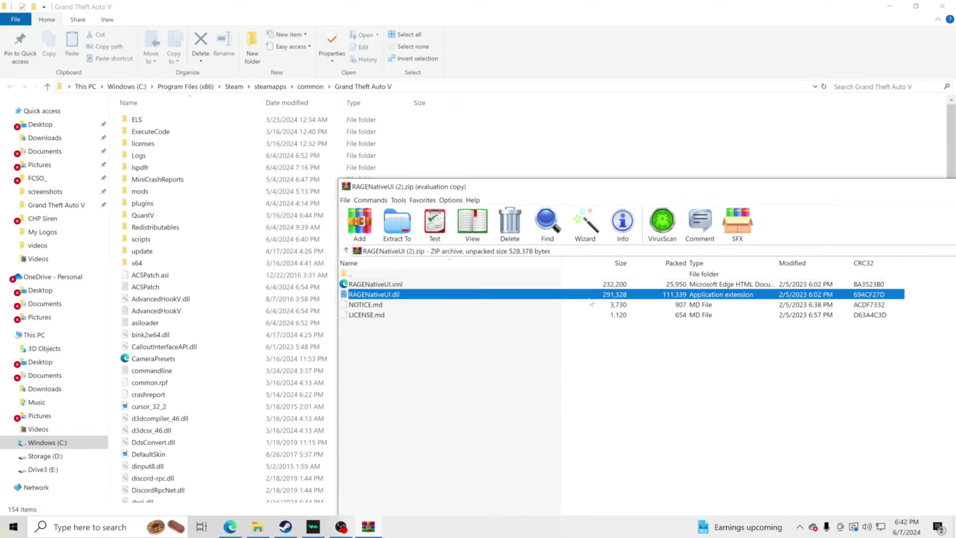
pyautogui.keyDown('ctrl'); pyautogui.click(412, 282); pyautogui.keyUp('ctrl')
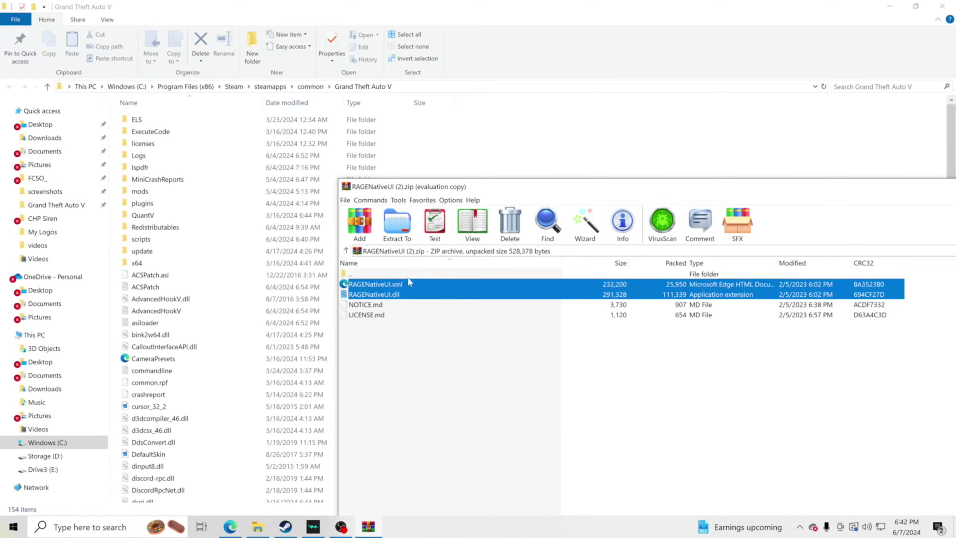
pyautogui.moveTo(553, 187); pyautogui.dragTo(864, 118)
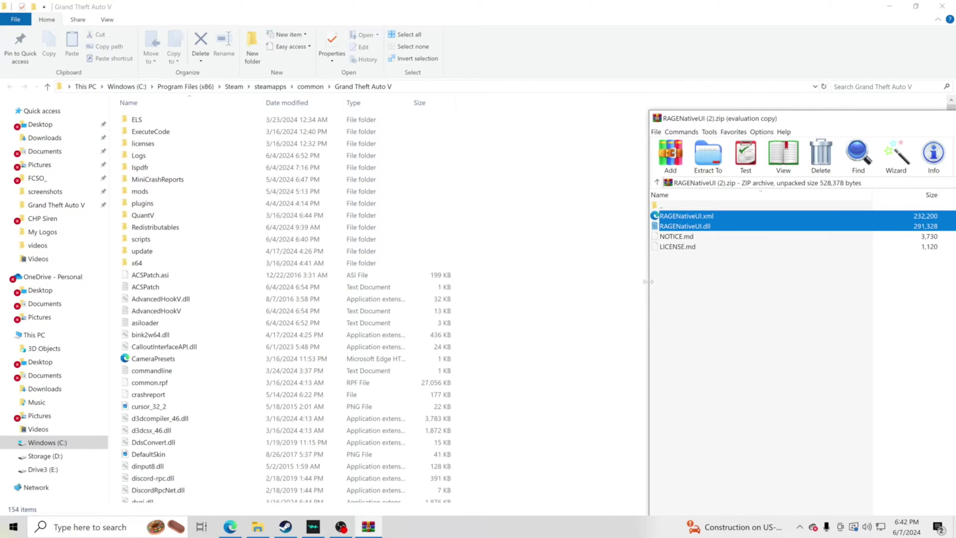
pyautogui.click(595, 319)
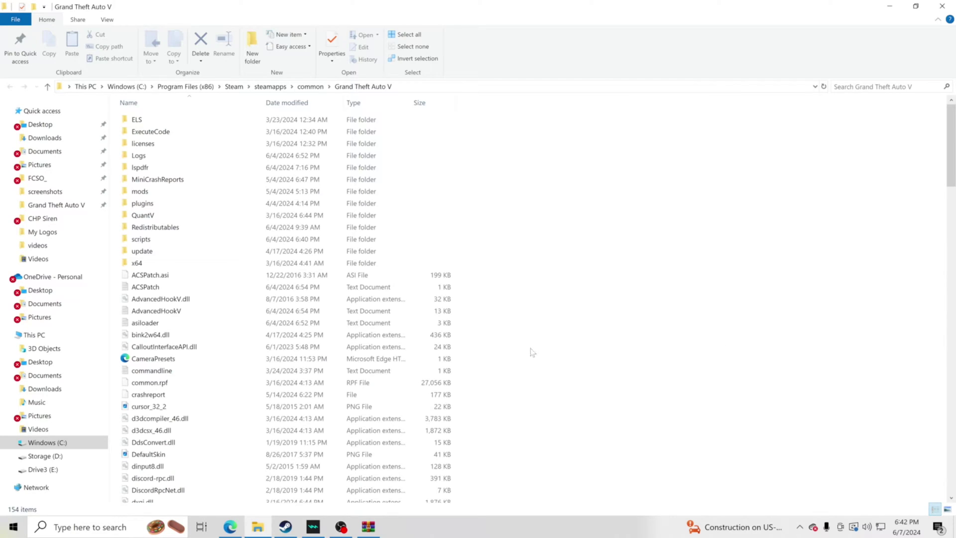
# Start the Axon Signal download on LCPDFR.com and accept the download terms.
pyautogui.click(230, 528)
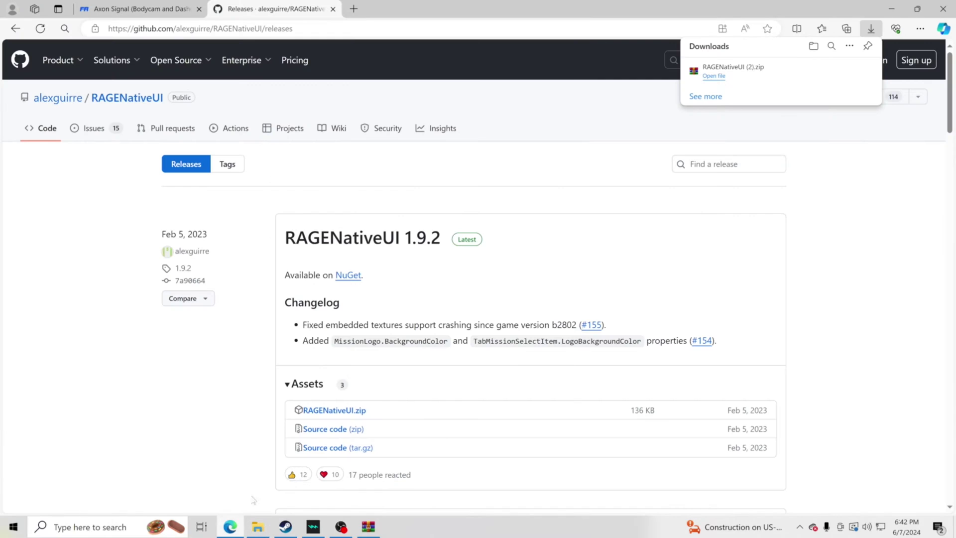
pyautogui.click(135, 8)
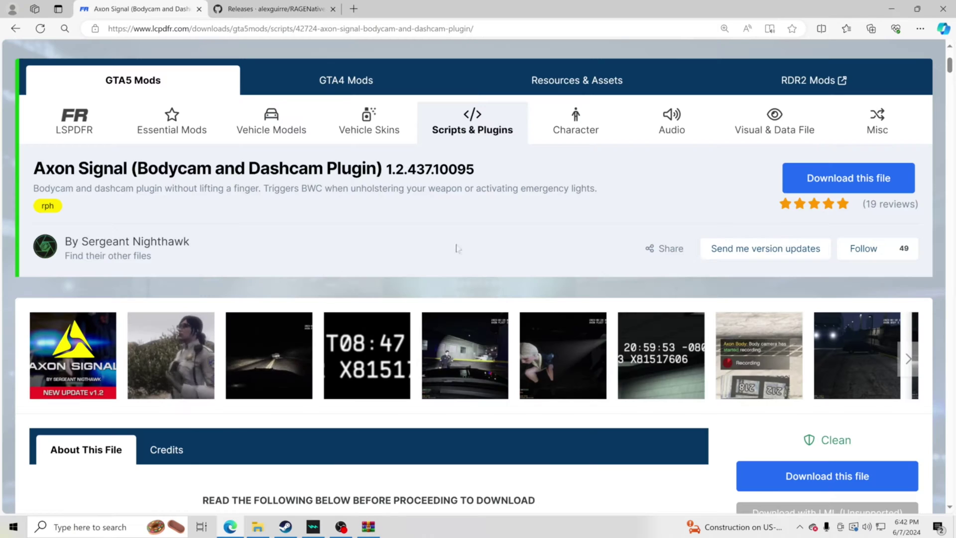
pyautogui.click(831, 180)
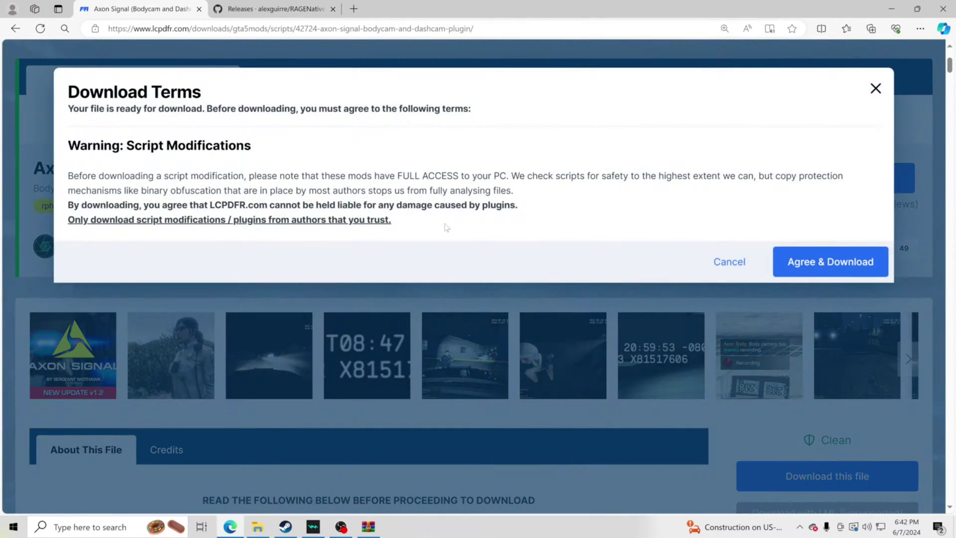
pyautogui.click(799, 259)
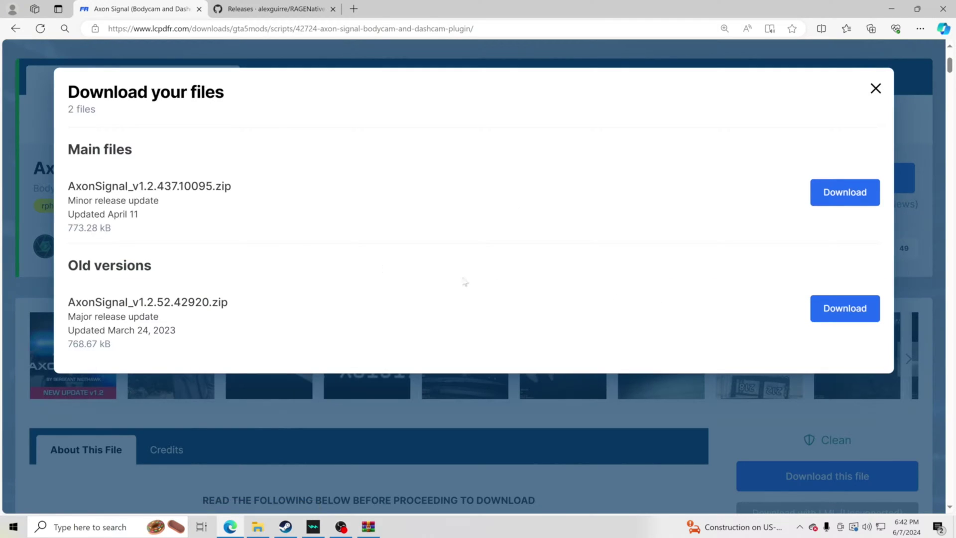
# Download the main file AxonSignal_v1.2.437.10095.zip after passing the reCAPTCHA check.
pyautogui.tripleClick(100, 150)
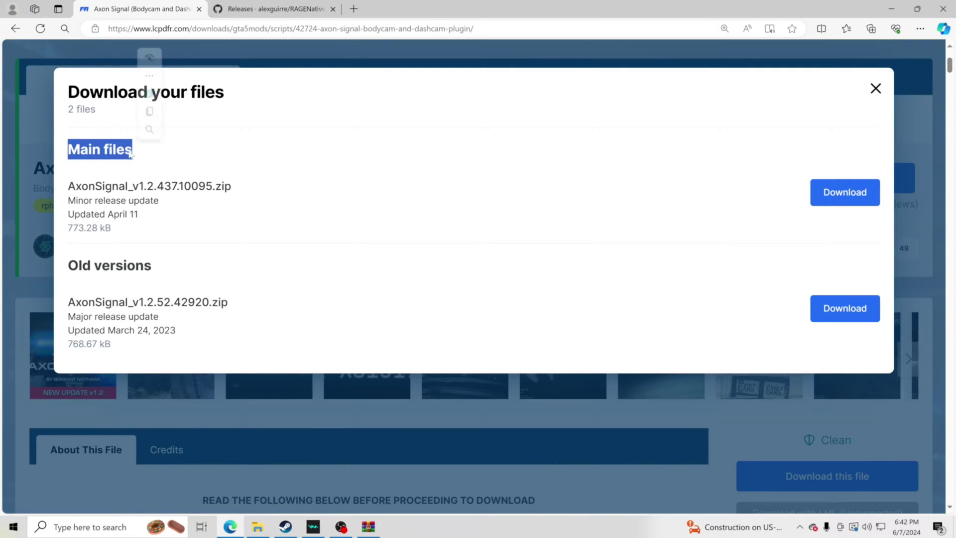
pyautogui.click(830, 193)
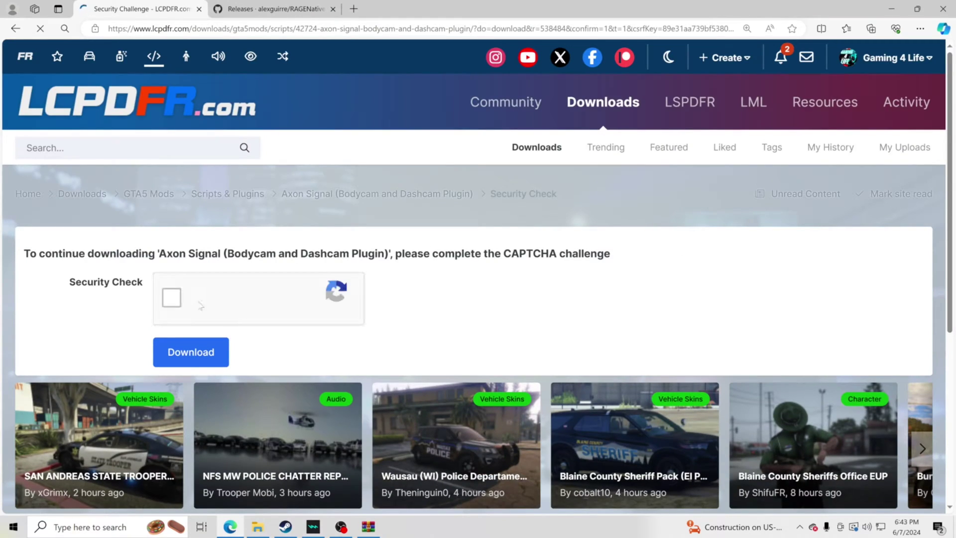
pyautogui.click(174, 302)
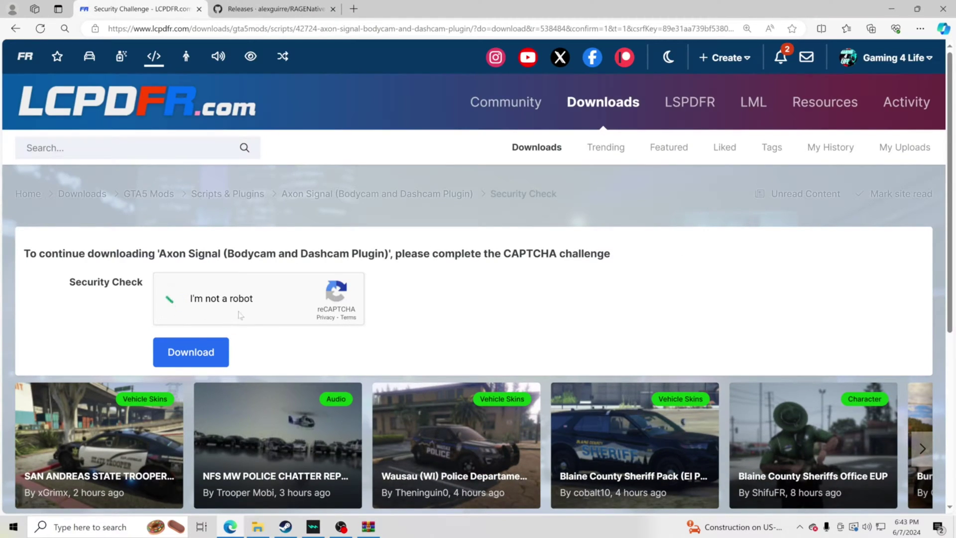
pyautogui.click(201, 355)
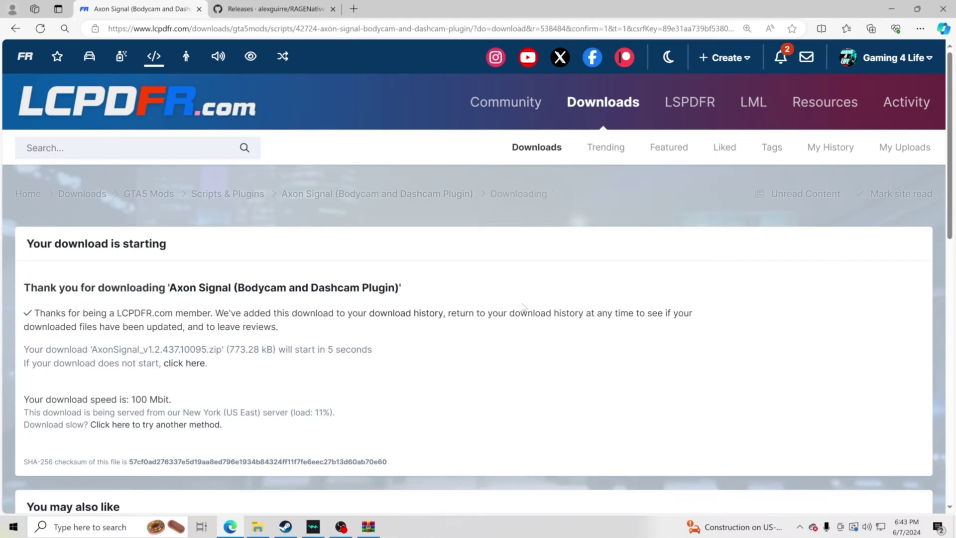
pyautogui.scroll(-1, 441, 347)
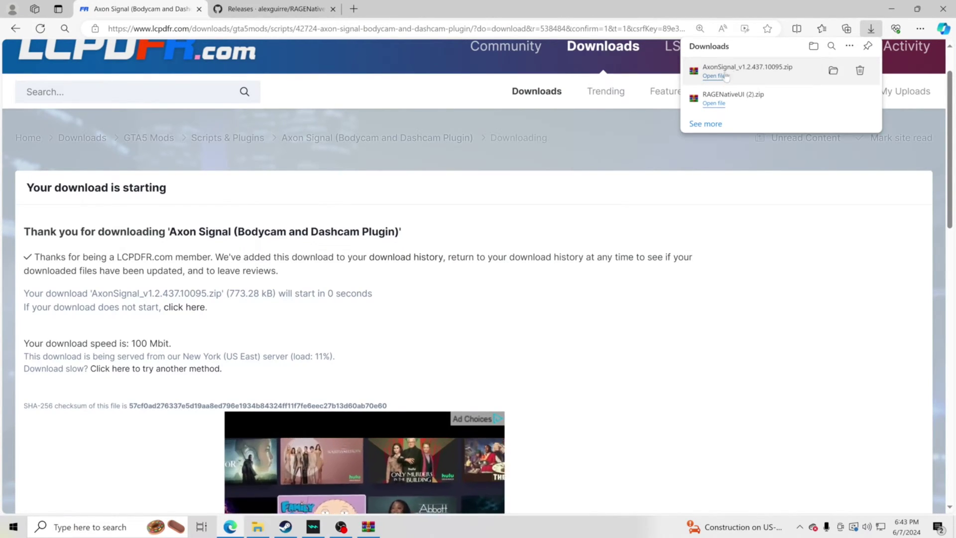
# Open AxonSignal_v1.2.437.10095.zip in WinRAR, browse AxonSignal > Grand Theft Auto V, and select RAGENativeUI.dll.
pyautogui.click(710, 78)
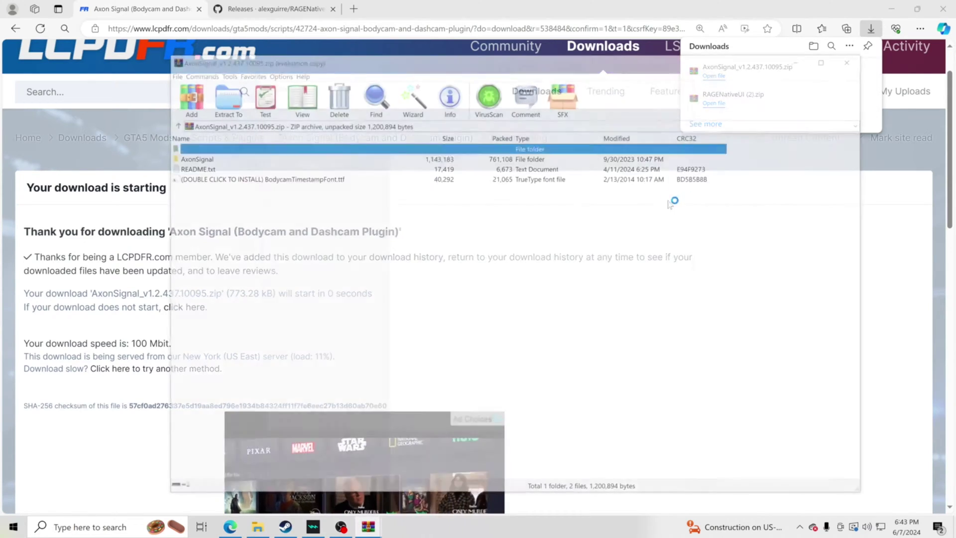
pyautogui.click(687, 83)
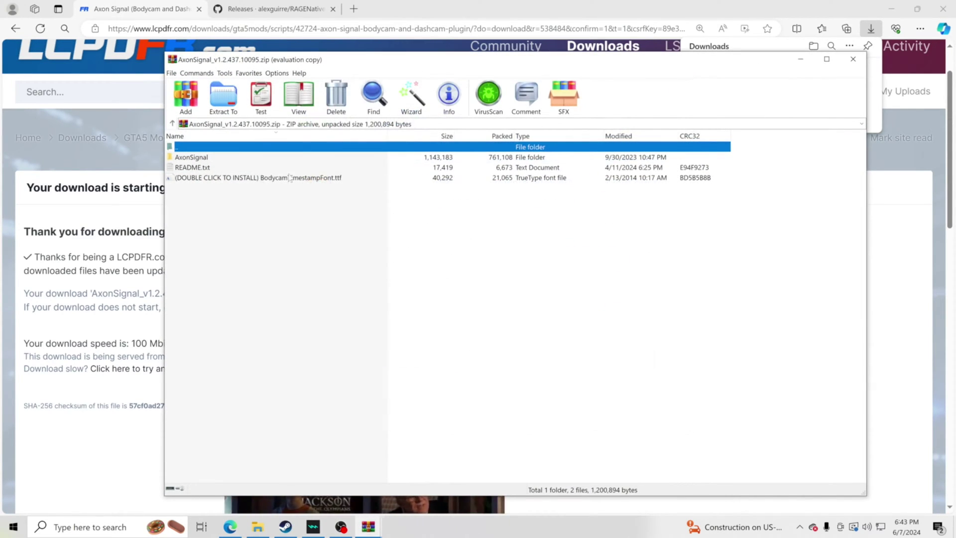
pyautogui.moveTo(305, 59); pyautogui.dragTo(520, 45)
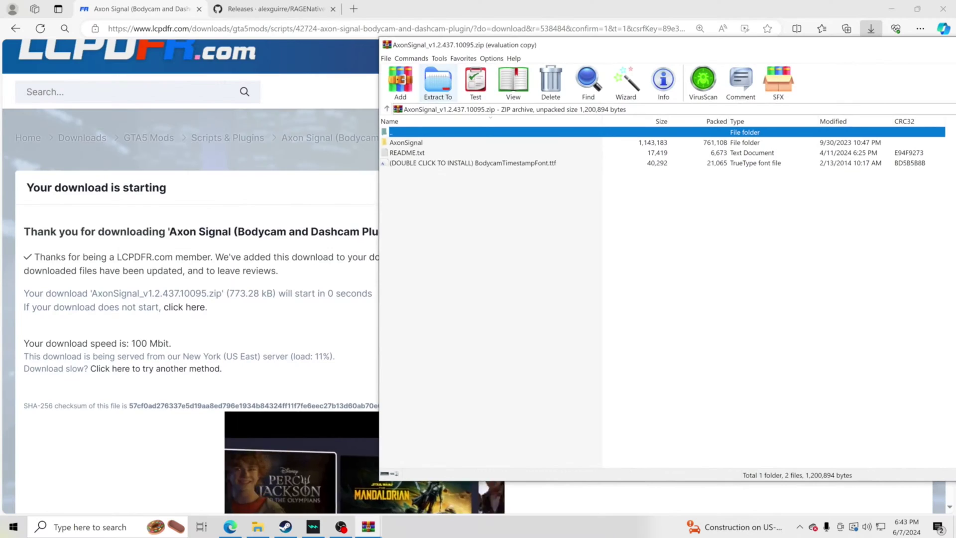
pyautogui.doubleClick(411, 142)
pyautogui.doubleClick(438, 143)
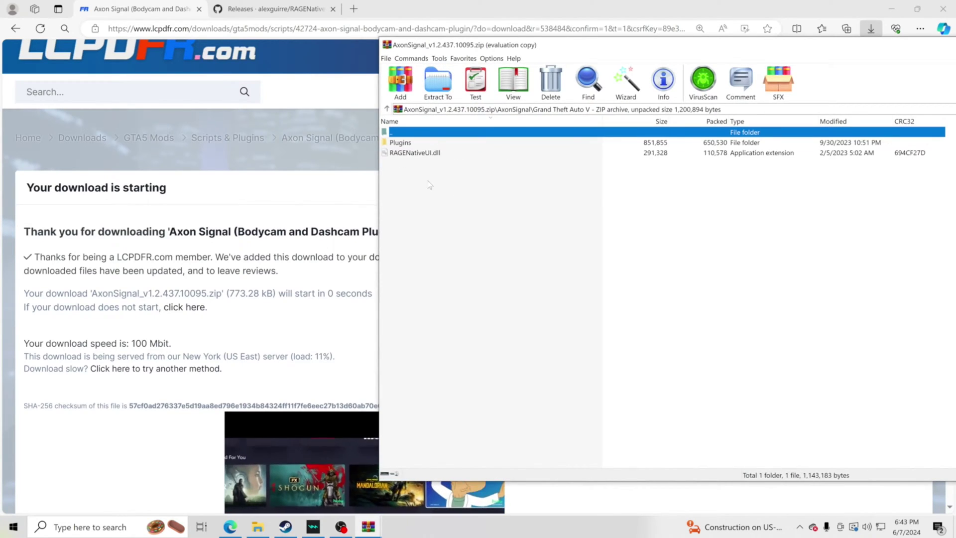
pyautogui.moveTo(712, 46); pyautogui.dragTo(595, 44)
pyautogui.click(573, 152)
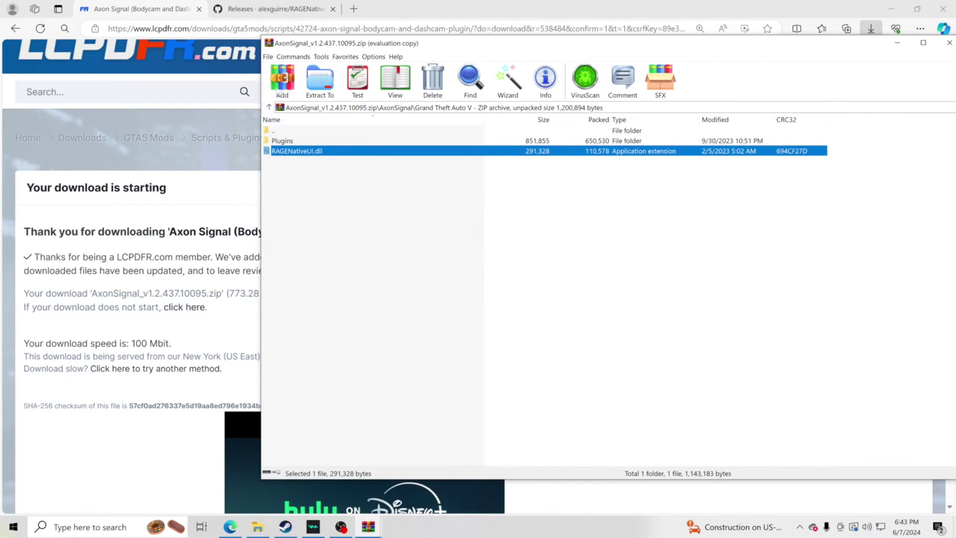
# Check the Axon Signal download page in the browser, then bring the AxonSignal archive back forward.
pyautogui.click(274, 8)
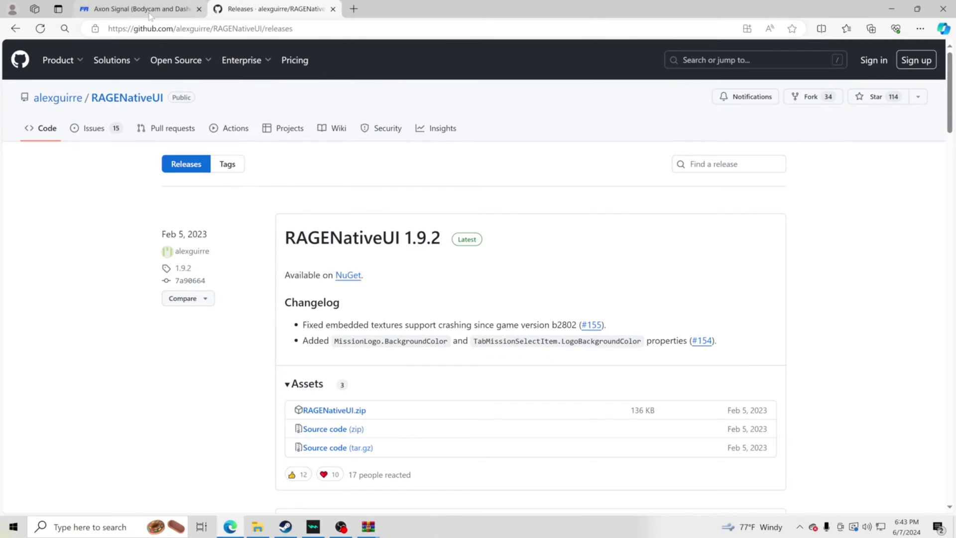
pyautogui.click(149, 13)
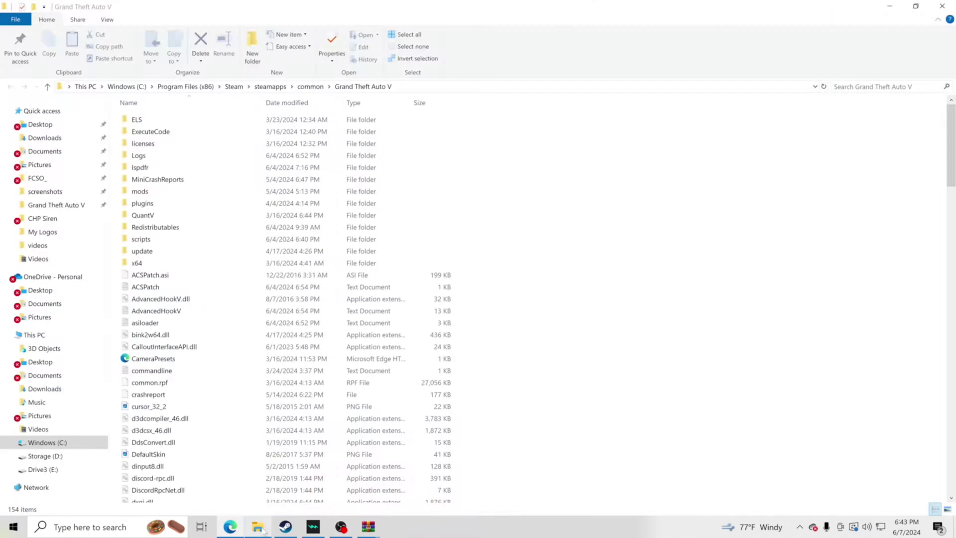
pyautogui.hotkey('alt', 'Tab')
pyautogui.moveTo(374, 528)
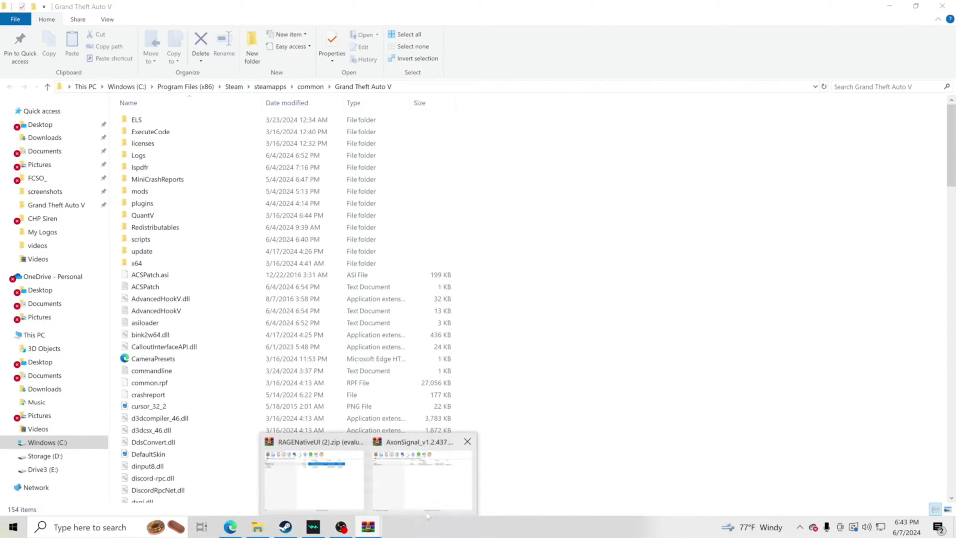
pyautogui.click(424, 498)
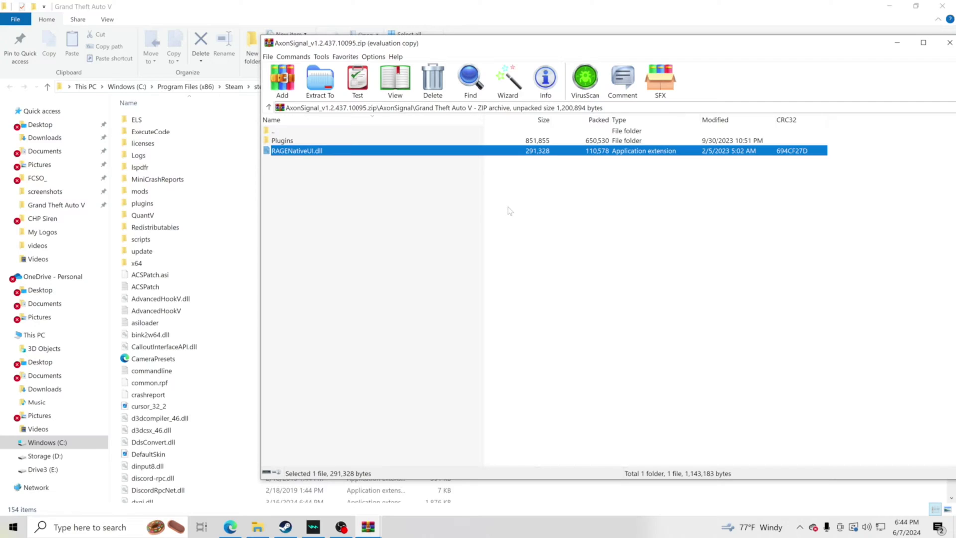
# Copy the archive's Plugins folder into the Grand Theft Auto V folder, replacing the existing files.
pyautogui.click(536, 253)
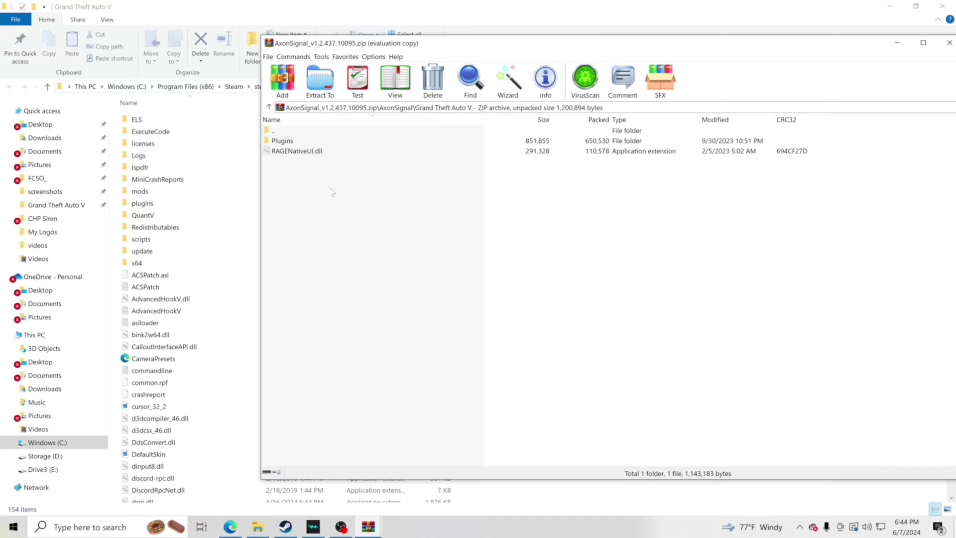
pyautogui.click(296, 144)
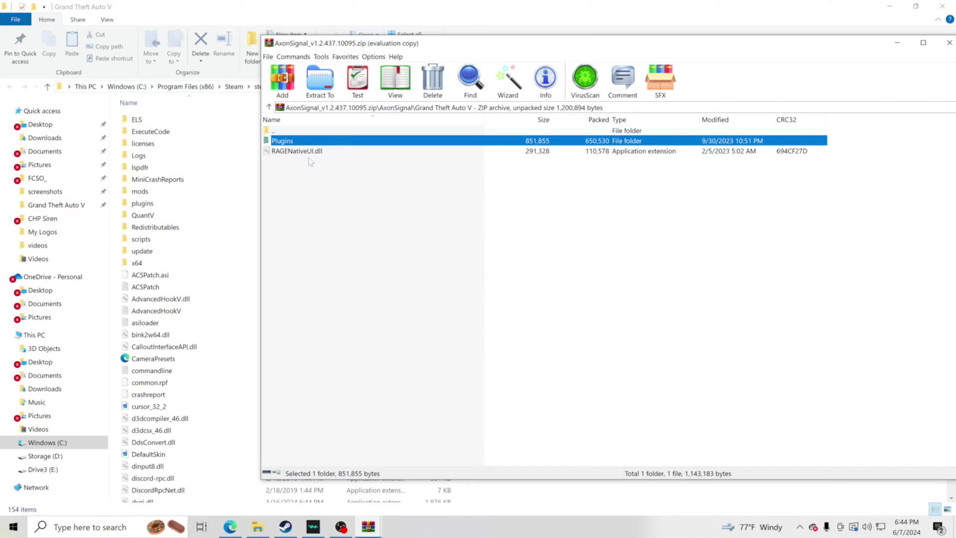
pyautogui.moveTo(440, 46); pyautogui.dragTo(798, 101)
pyautogui.moveTo(653, 200); pyautogui.dragTo(565, 328)
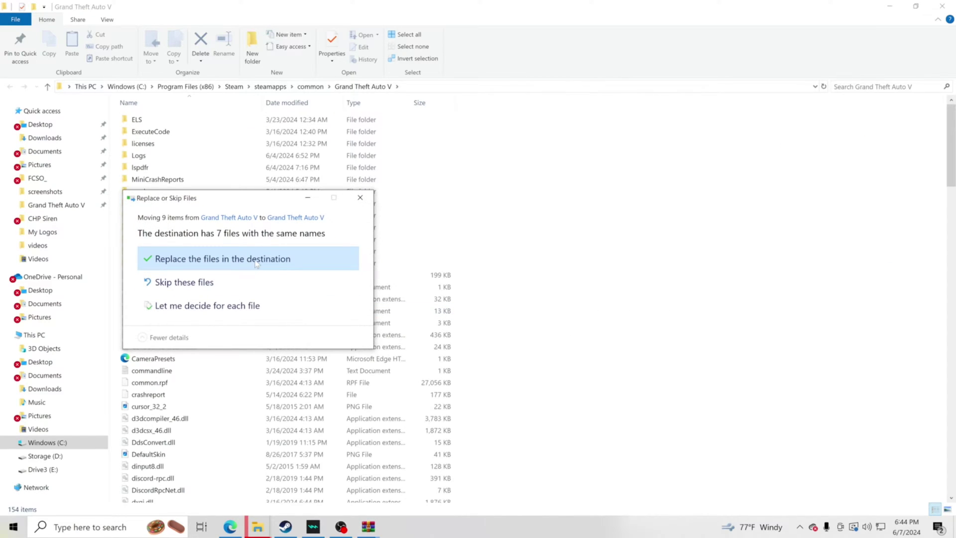
pyautogui.click(256, 260)
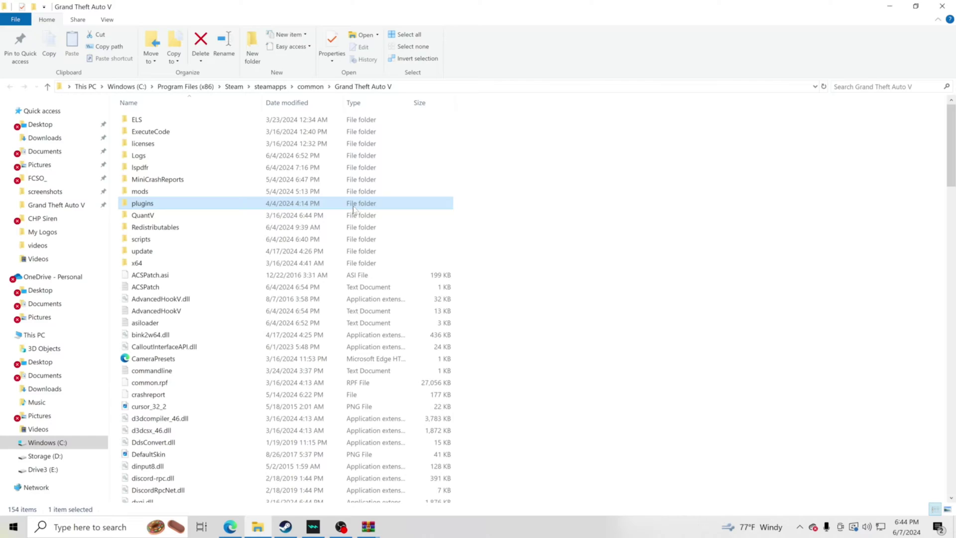
# Inspect the plugins folder's AxonSignalSound folder, AxonSignal.dll, configuration, offsets and overlay files.
pyautogui.doubleClick(177, 205)
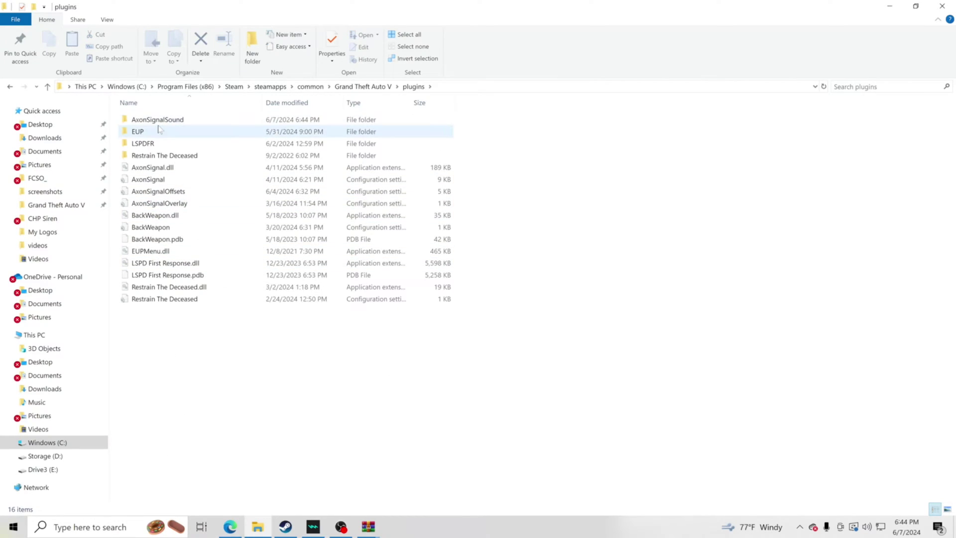
pyautogui.click(176, 122)
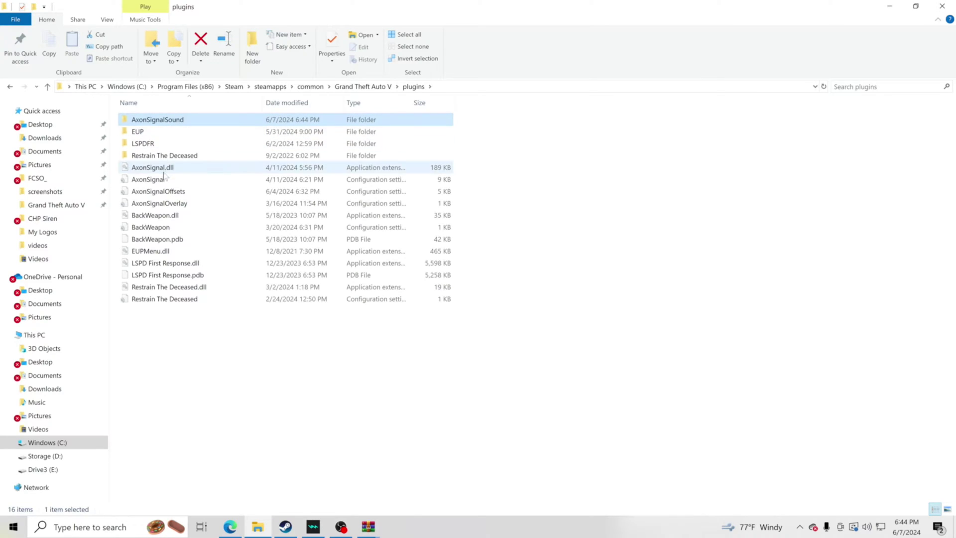
pyautogui.click(160, 205)
pyautogui.click(156, 180)
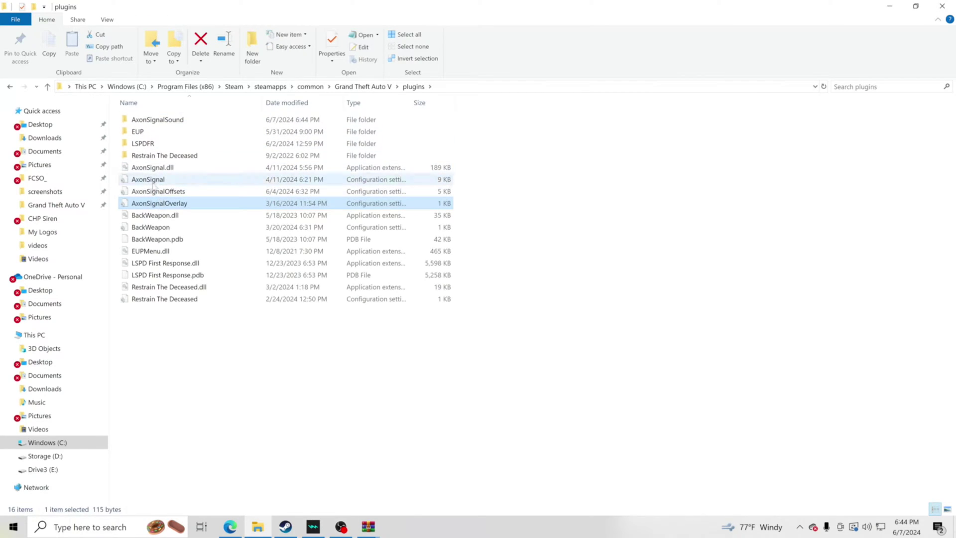
pyautogui.click(155, 167)
pyautogui.click(154, 192)
pyautogui.click(156, 203)
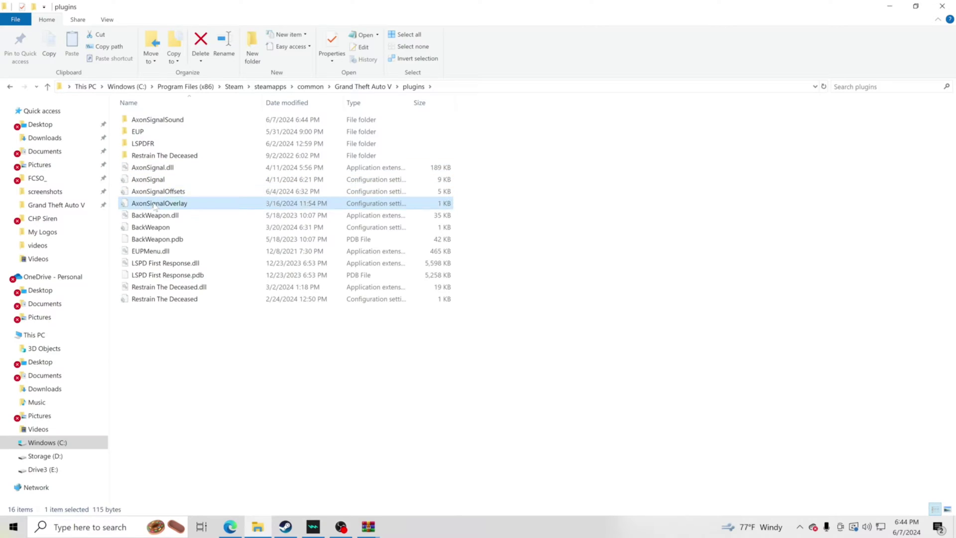
# Minimize and restore the folder window, then go back up to the Grand Theft Auto V folder.
pyautogui.click(891, 6)
pyautogui.click(256, 527)
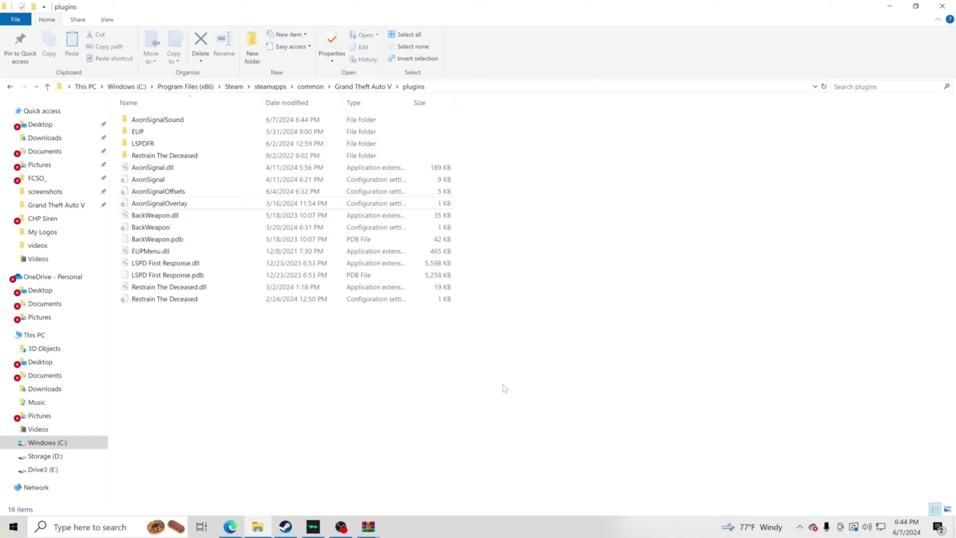
pyautogui.click(363, 91)
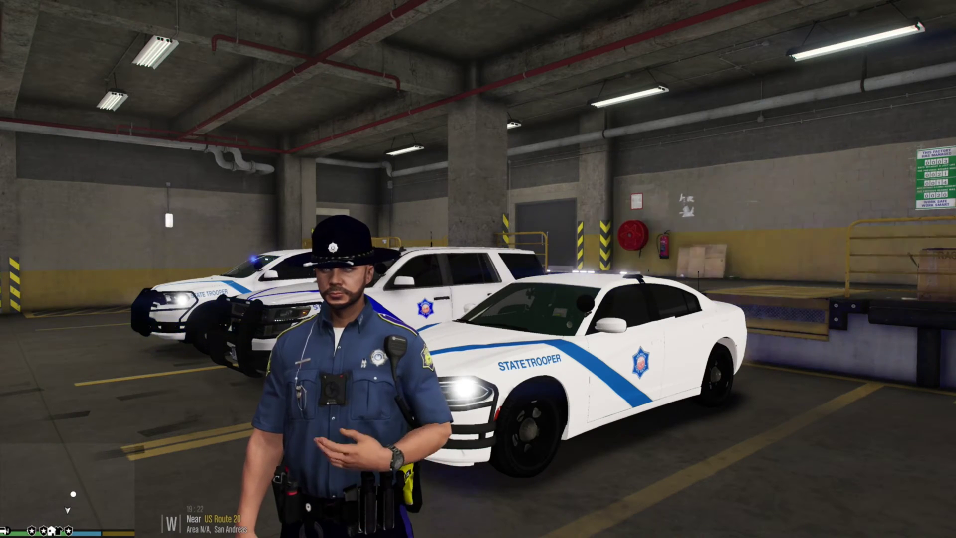
# Start body-cam recording with U, equip then holster the Combat Pistol, and toggle Axon view.
pyautogui.press('u')
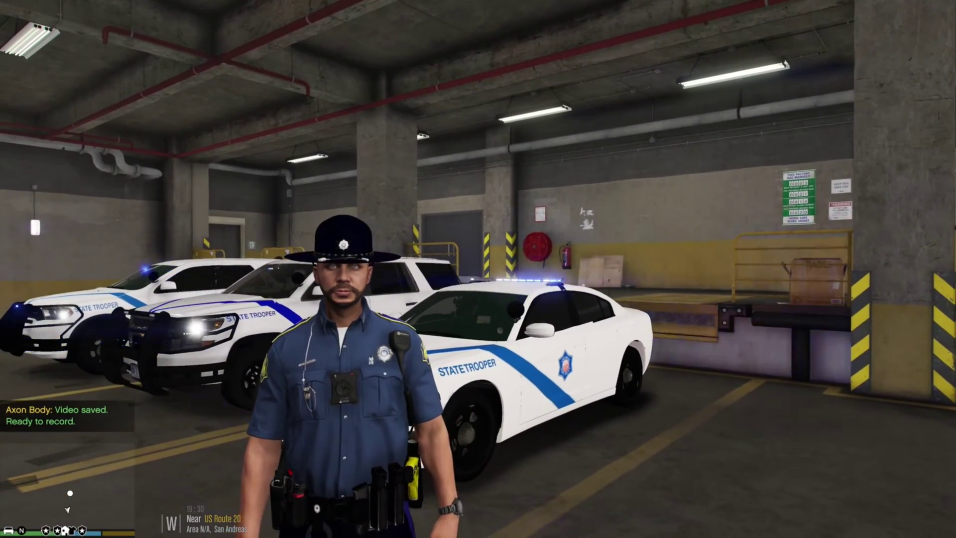
pyautogui.press('Tab')
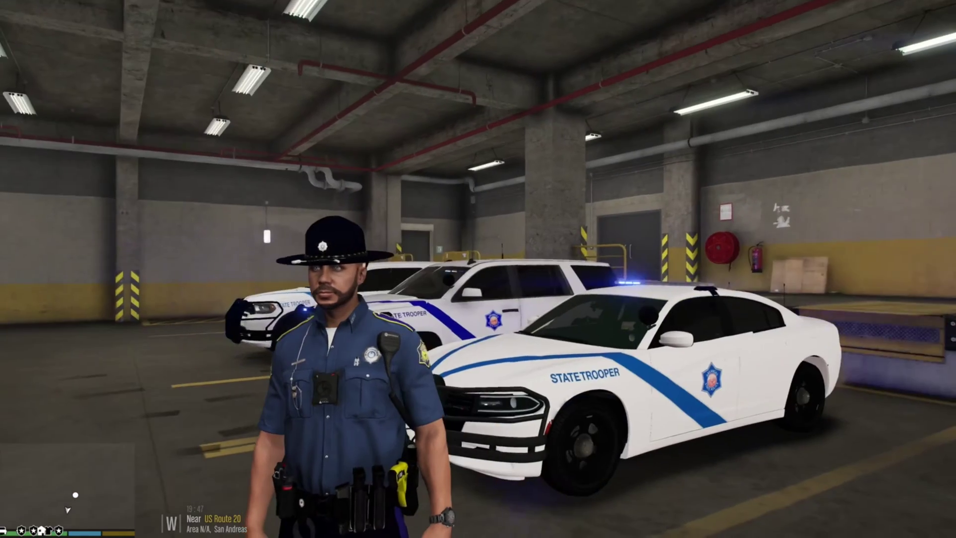
pyautogui.press('Tab')
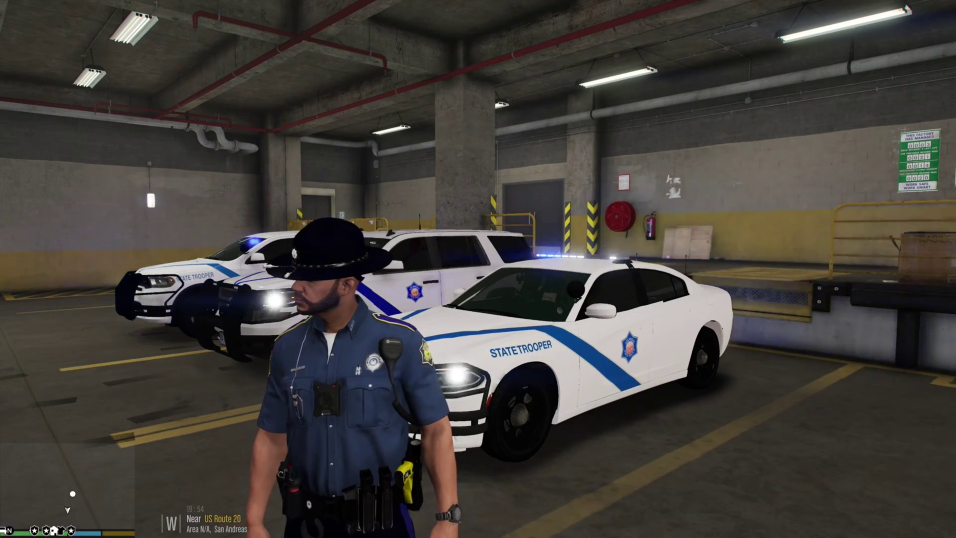
pyautogui.press('v')
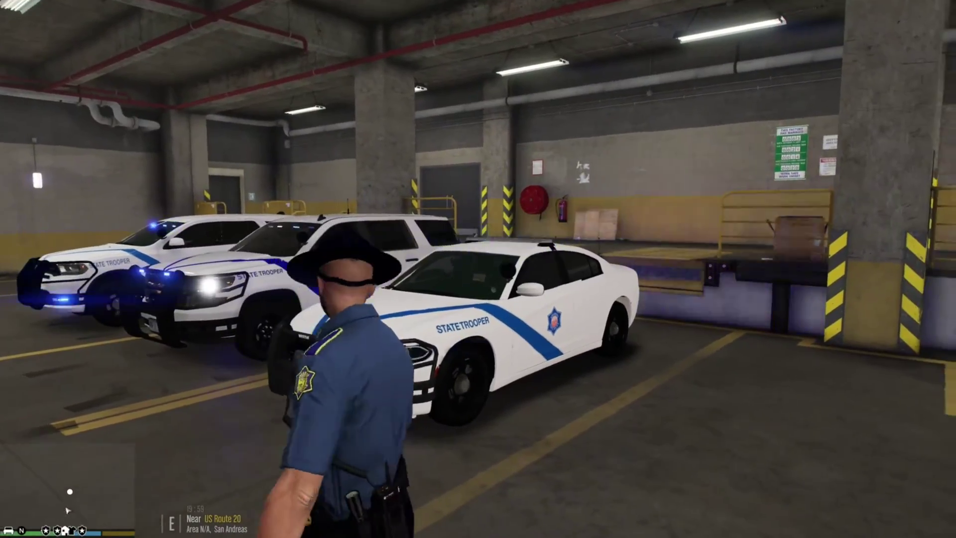
# Walk the trooper to the STATETROOPER Charger and get into the driver seat.
pyautogui.press('w')
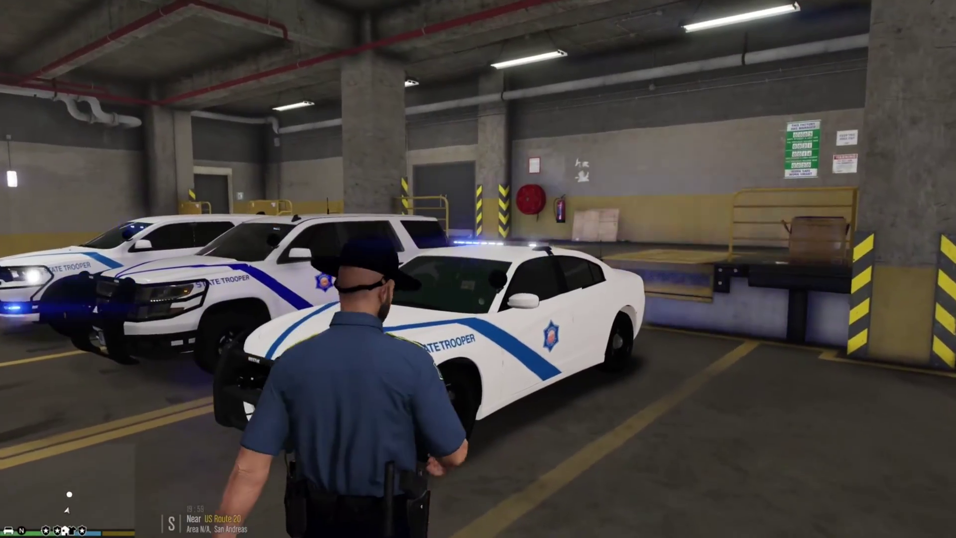
pyautogui.press('f')
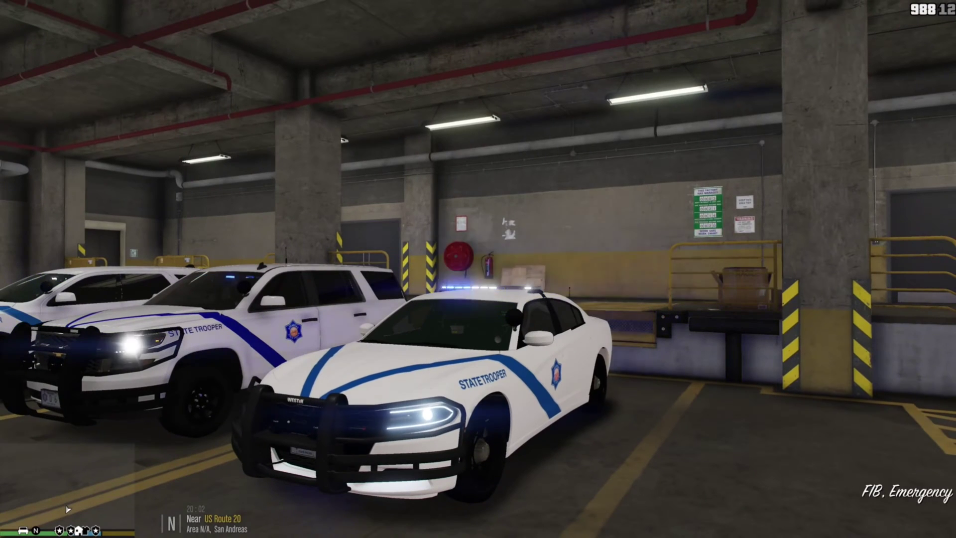
# Run AxonSignalOffsetMenu from the RAGE console to show dashcam offsets X 0.24, Y 0.94, Z 0.71.
pyautogui.press('F4')
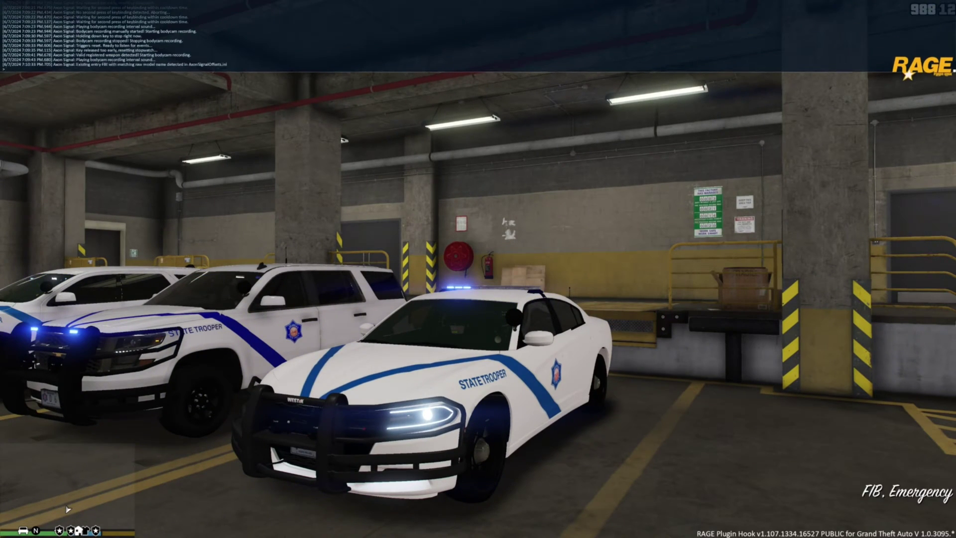
pyautogui.write('ax')
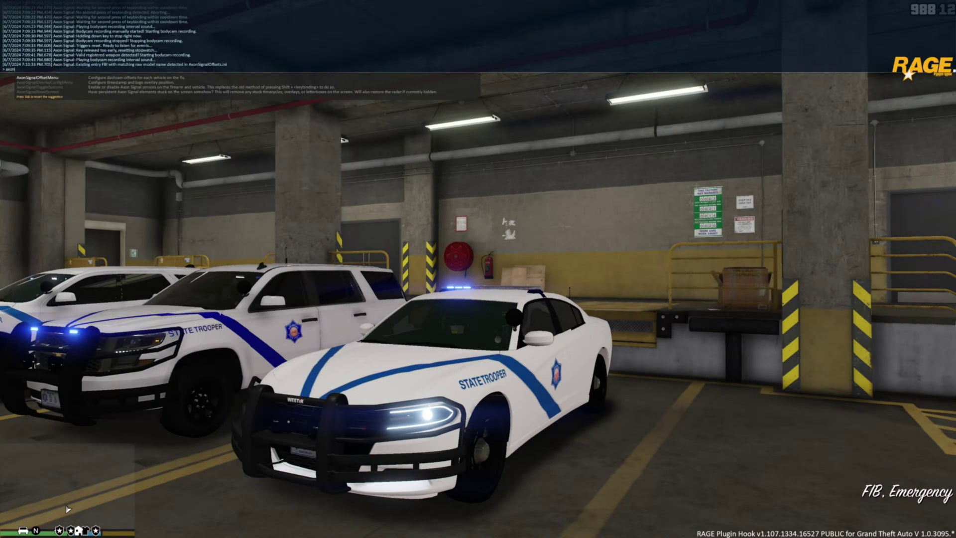
pyautogui.write('on')
pyautogui.press('Tab')
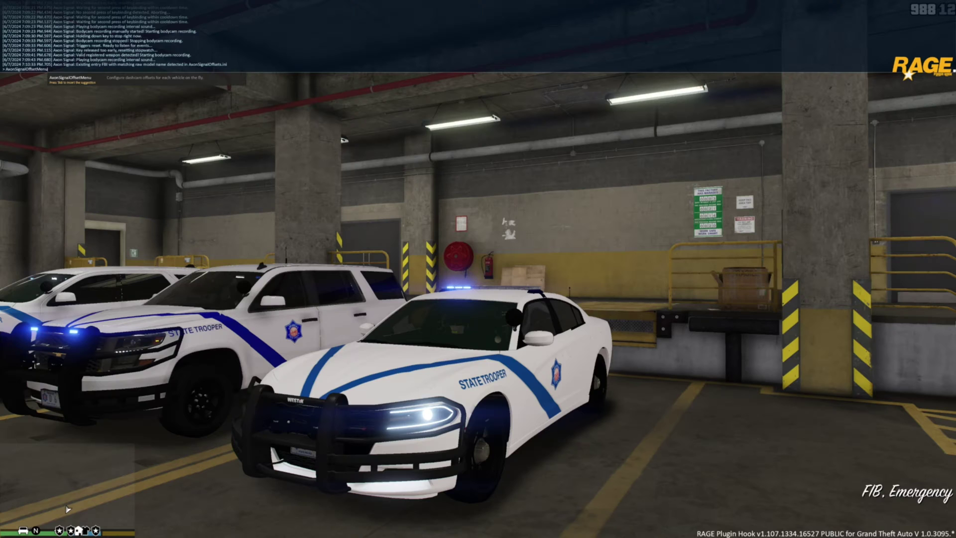
pyautogui.press('Return')
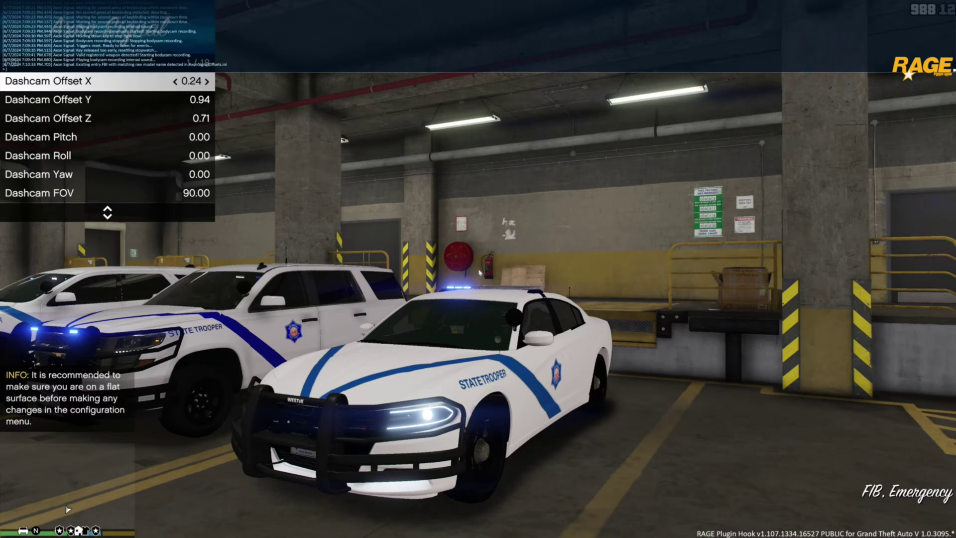
# Lower the FBI car's Dashcam Offset Z from 0.71 to 0.67.
pyautogui.press('F4')
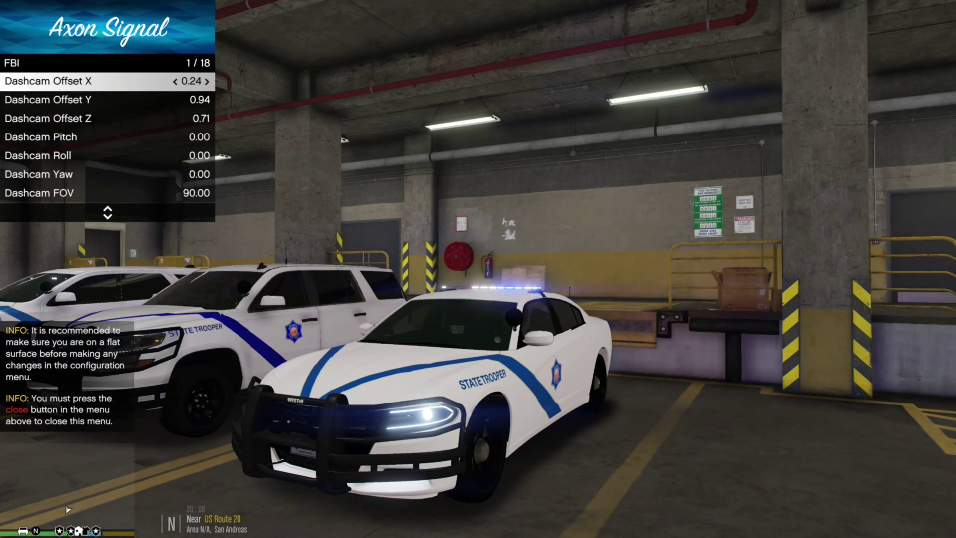
pyautogui.press('Down')
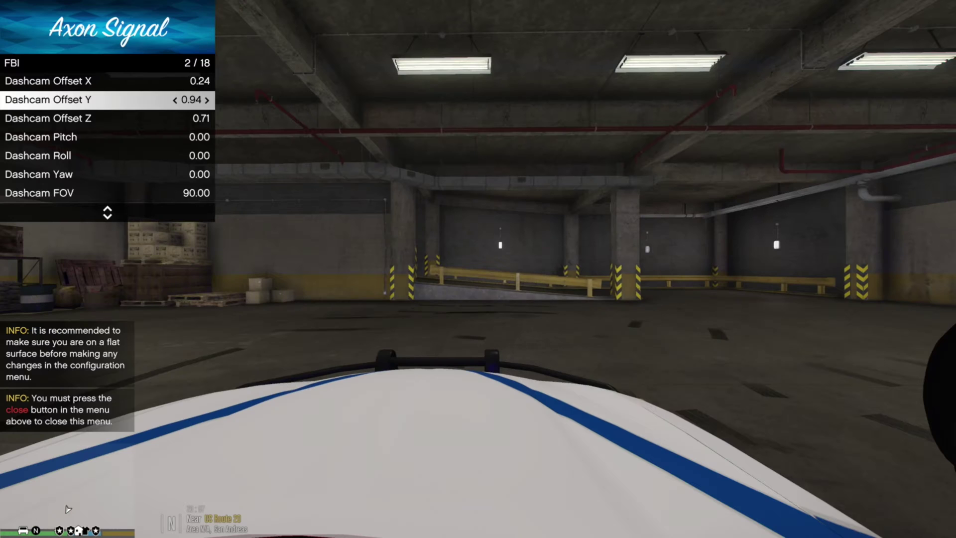
pyautogui.press('Up')
pyautogui.press('Down')
pyautogui.press('Down')
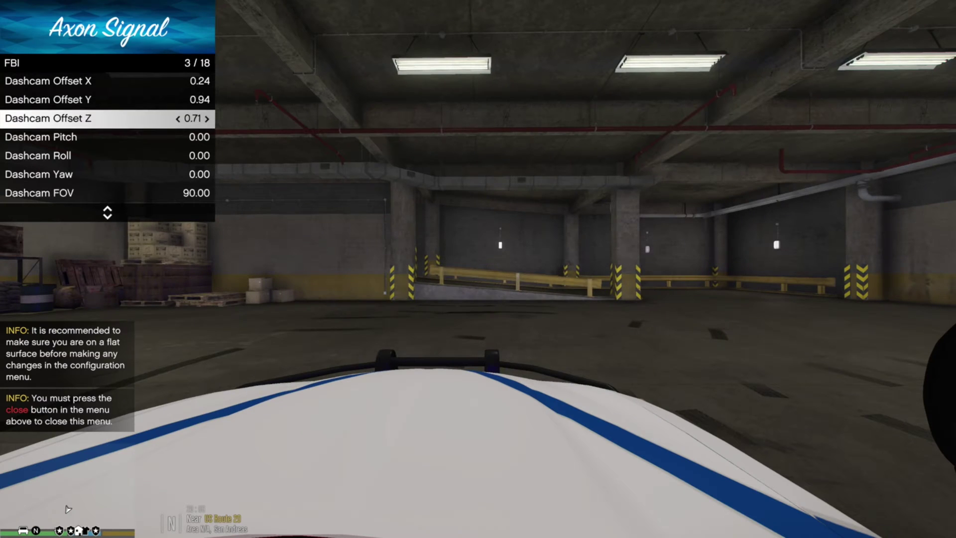
pyautogui.press('Left')
pyautogui.press('Left')
pyautogui.press('Left')
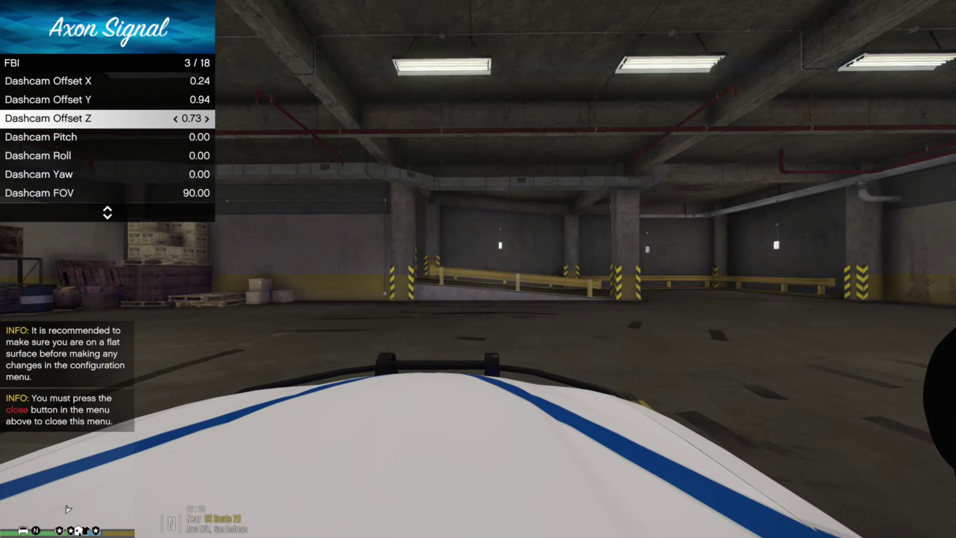
pyautogui.press('Left')
pyautogui.press('Left')
pyautogui.press('Left')
pyautogui.press('Left')
pyautogui.press('Left')
pyautogui.press('Right')
pyautogui.press('Right')
pyautogui.press('Right')
pyautogui.press('Right')
# Set Dashcam Offset Y to 0.91 and the dashcam FOV to 82.00.
pyautogui.press('Down')
pyautogui.press('Up')
pyautogui.press('Up')
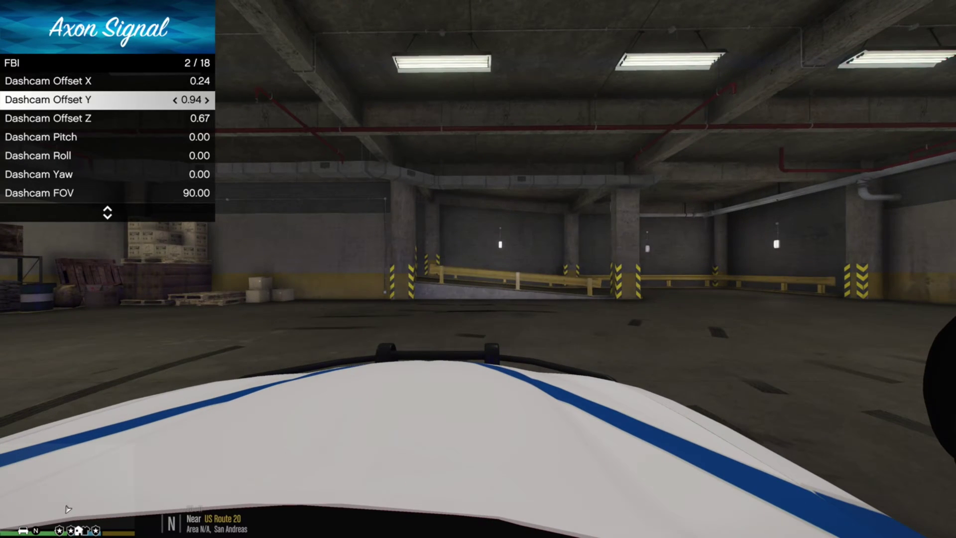
pyautogui.press('Left')
pyautogui.press('Left')
pyautogui.press('Left')
pyautogui.press('Left')
pyautogui.press('Left')
pyautogui.press('Left')
pyautogui.press('Left')
pyautogui.press('Left')
pyautogui.press('Left')
pyautogui.press('Left')
pyautogui.press('Left')
pyautogui.press('Left')
pyautogui.press('Left')
pyautogui.press('Left')
pyautogui.press('Left')
pyautogui.press('Left')
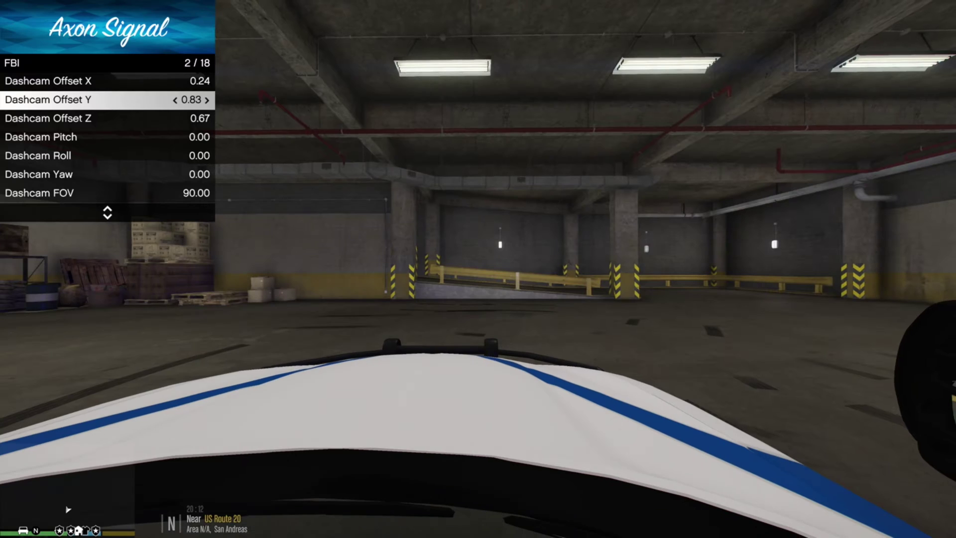
pyautogui.press('Left')
pyautogui.press('Left')
pyautogui.press('Left')
pyautogui.press('Left')
pyautogui.press('Left')
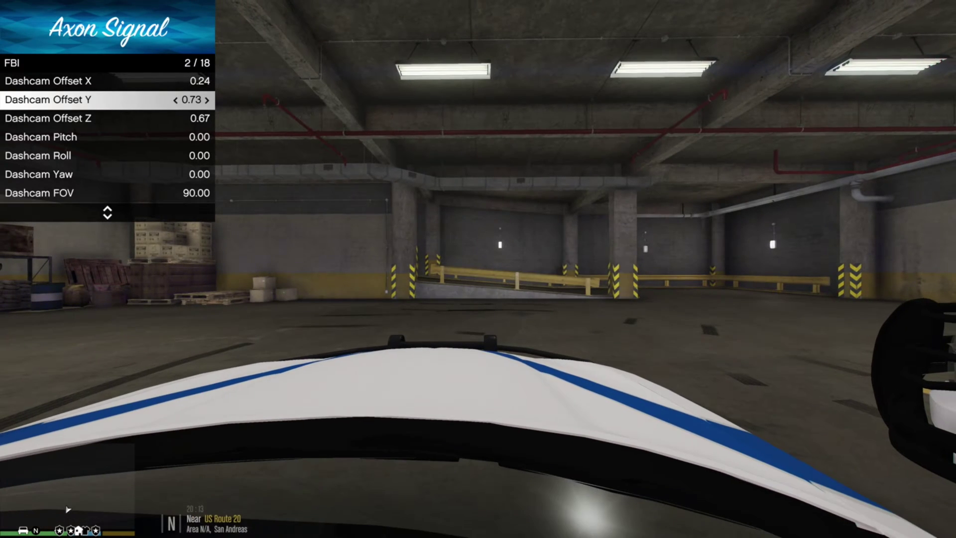
pyautogui.press('Up')
pyautogui.press('Down')
pyautogui.press('Down')
pyautogui.press('Down')
pyautogui.press('Down')
pyautogui.press('Down')
pyautogui.press('Down')
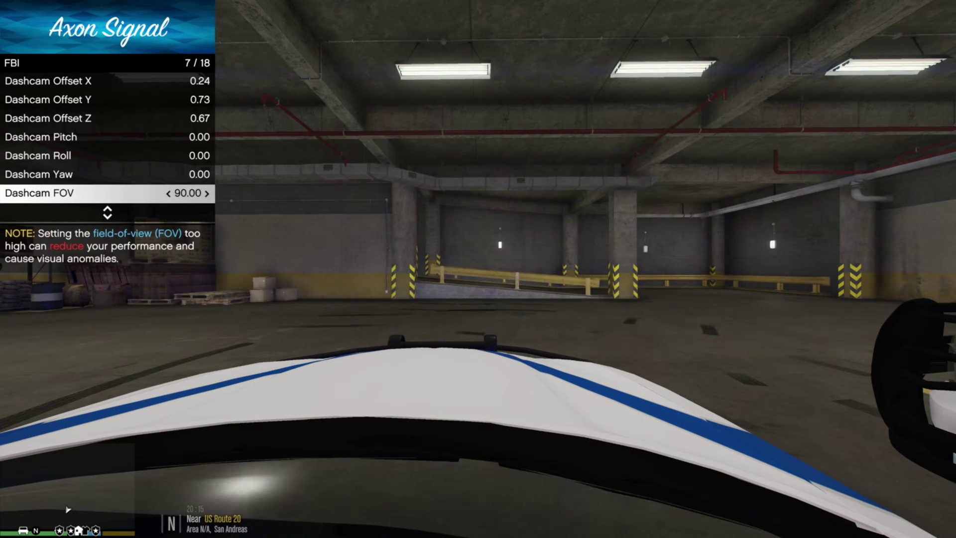
pyautogui.press('Right')
pyautogui.press('Right')
pyautogui.press('Left')
pyautogui.press('Left')
pyautogui.press('Left')
pyautogui.press('Left')
pyautogui.press('Left')
pyautogui.press('Left')
pyautogui.press('Left')
pyautogui.press('Left')
pyautogui.press('Left')
pyautogui.press('Left')
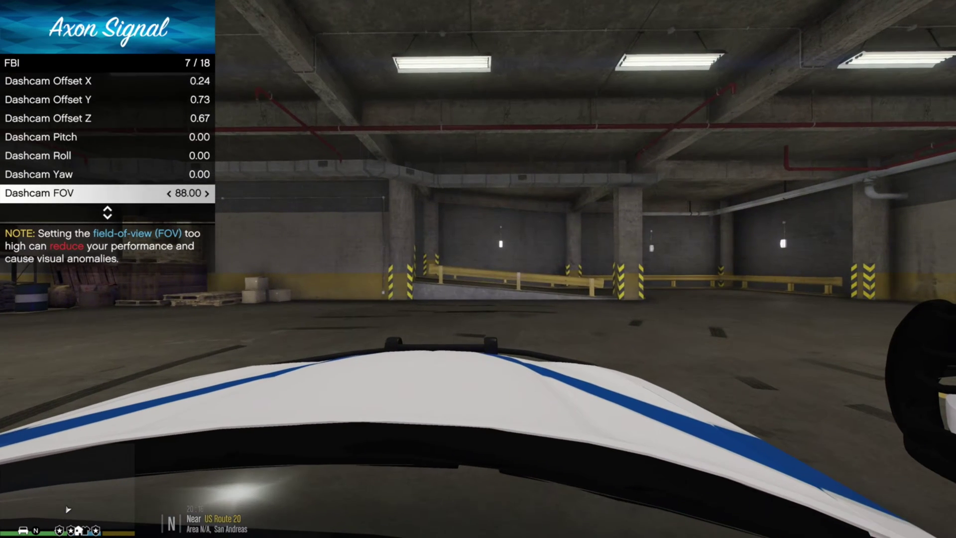
pyautogui.press('Up')
pyautogui.press('Up')
pyautogui.press('Up')
pyautogui.press('Up')
pyautogui.press('Up')
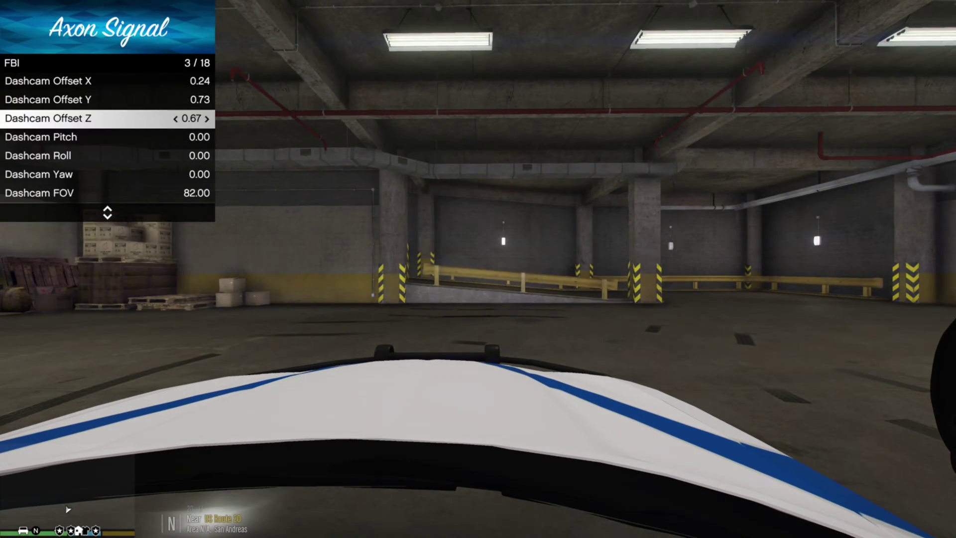
pyautogui.press('Right')
pyautogui.press('Right')
pyautogui.press('Right')
pyautogui.press('Right')
pyautogui.press('Right')
pyautogui.press('Right')
pyautogui.press('Right')
pyautogui.press('Right')
pyautogui.press('Right')
pyautogui.press('Right')
pyautogui.press('Right')
pyautogui.press('Right')
pyautogui.press('Right')
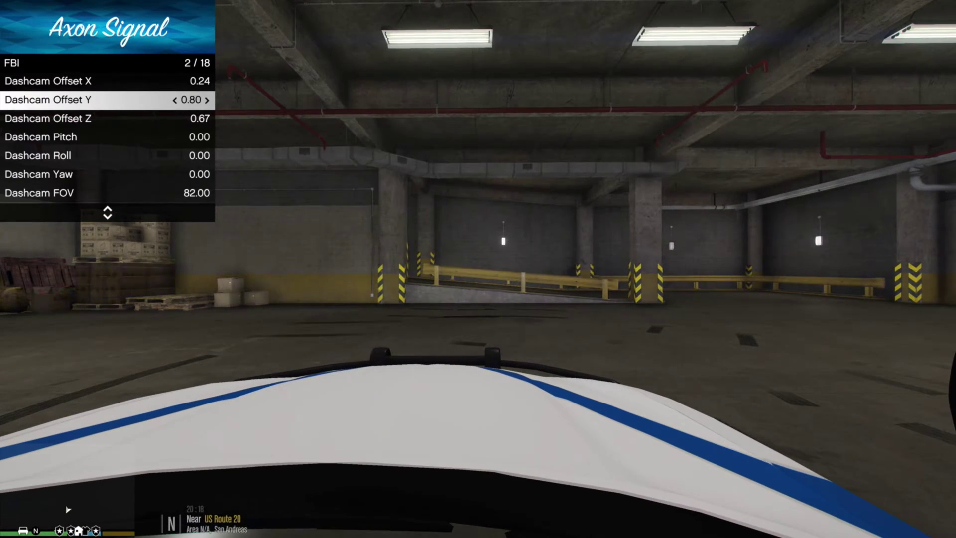
pyautogui.press('Right')
pyautogui.press('Right')
pyautogui.press('Right')
pyautogui.press('Right')
pyautogui.press('Right')
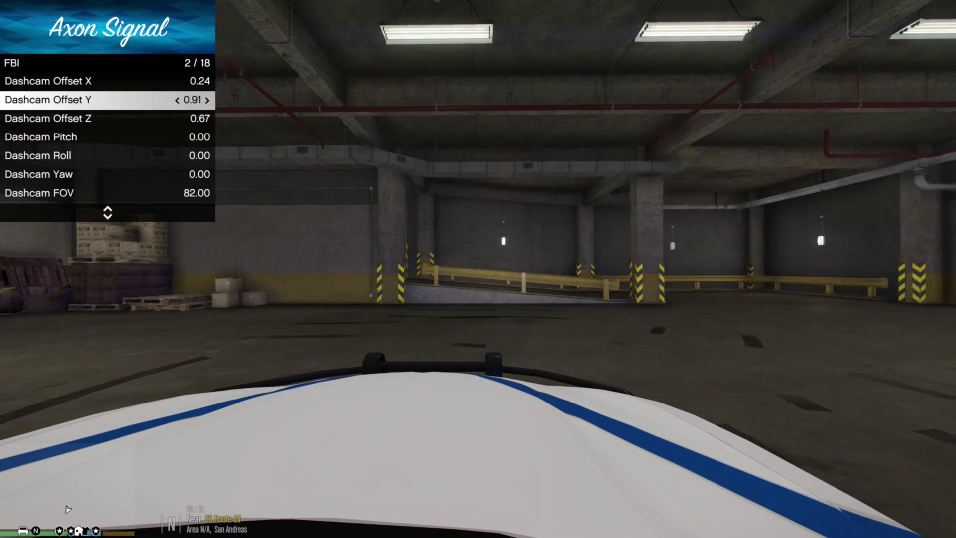
pyautogui.press('Down')
pyautogui.press('Down')
pyautogui.press('Down')
pyautogui.press('Down')
pyautogui.press('Down')
pyautogui.press('Down')
pyautogui.press('Down')
pyautogui.press('Down')
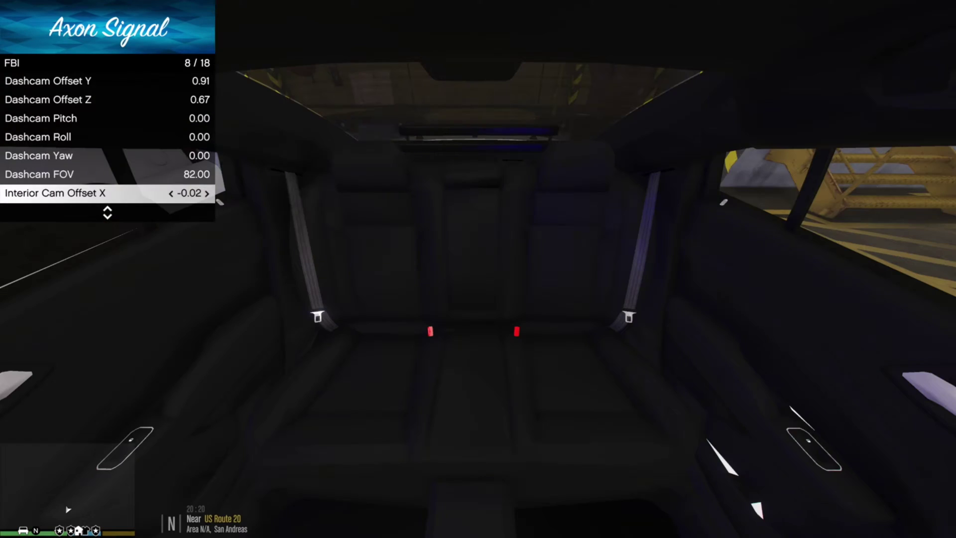
# Move the interior camera forward along Offset Y from the rear seat past the cage to the front seats.
pyautogui.press('Up')
pyautogui.press('Up')
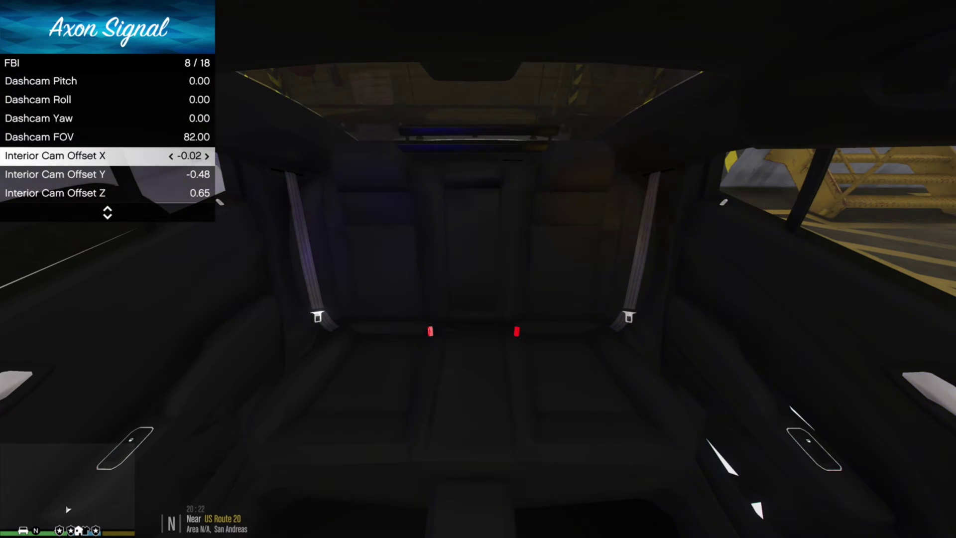
pyautogui.press('Down')
pyautogui.press('Left')
pyautogui.press('Left')
pyautogui.press('Left')
pyautogui.press('Left')
pyautogui.press('Left')
pyautogui.press('Left')
pyautogui.press('Left')
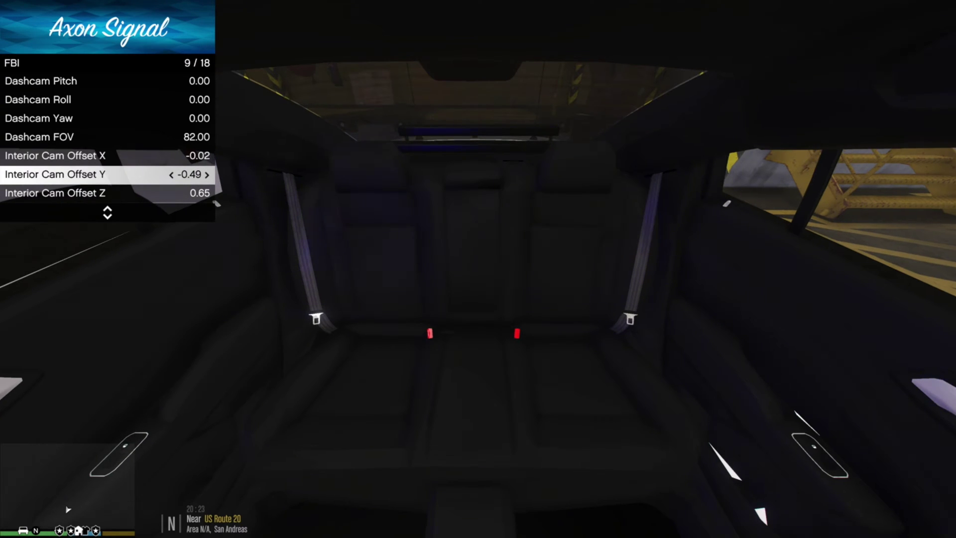
pyautogui.press('Left')
pyautogui.press('Left')
pyautogui.press('Left')
pyautogui.press('Left')
pyautogui.press('Left')
pyautogui.press('Left')
pyautogui.press('Left')
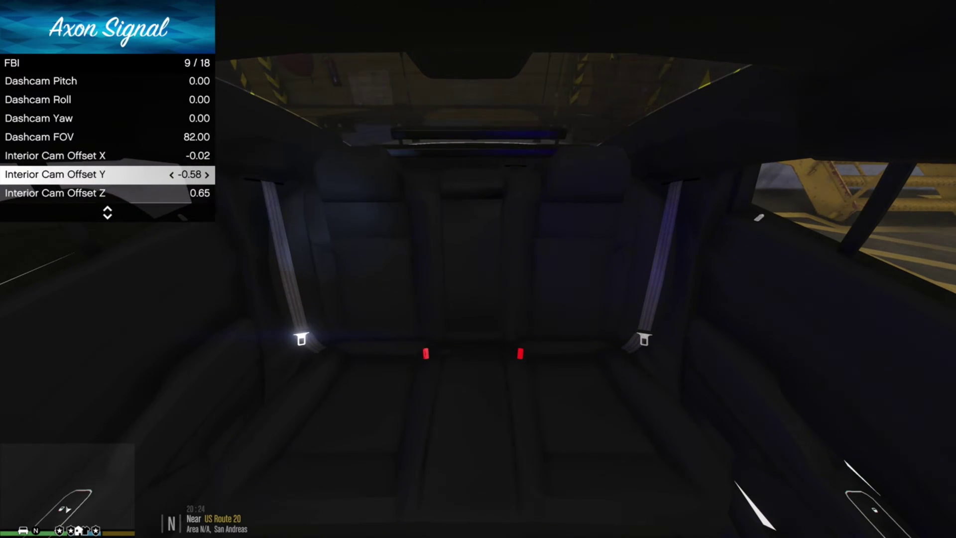
pyautogui.press('Left')
pyautogui.press('Left')
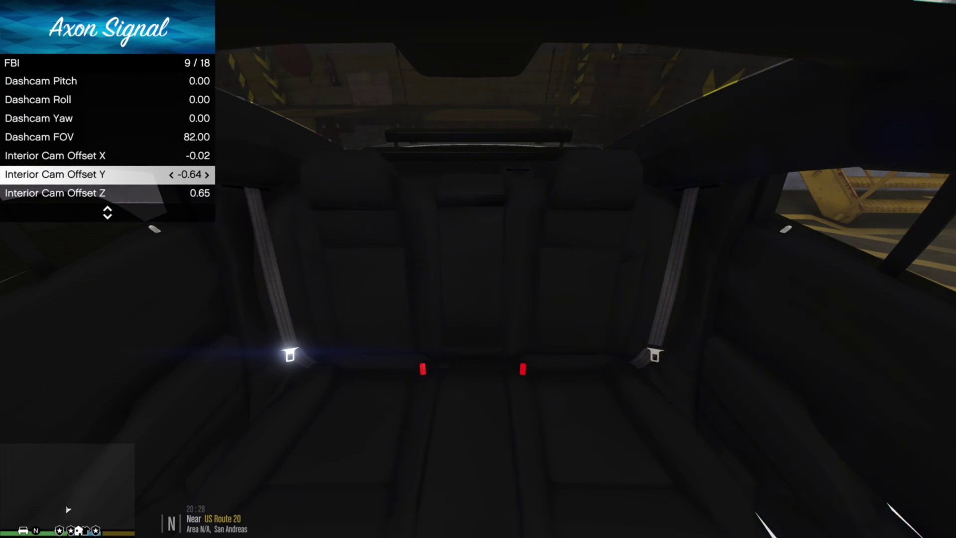
pyautogui.press('Down')
pyautogui.press('Down')
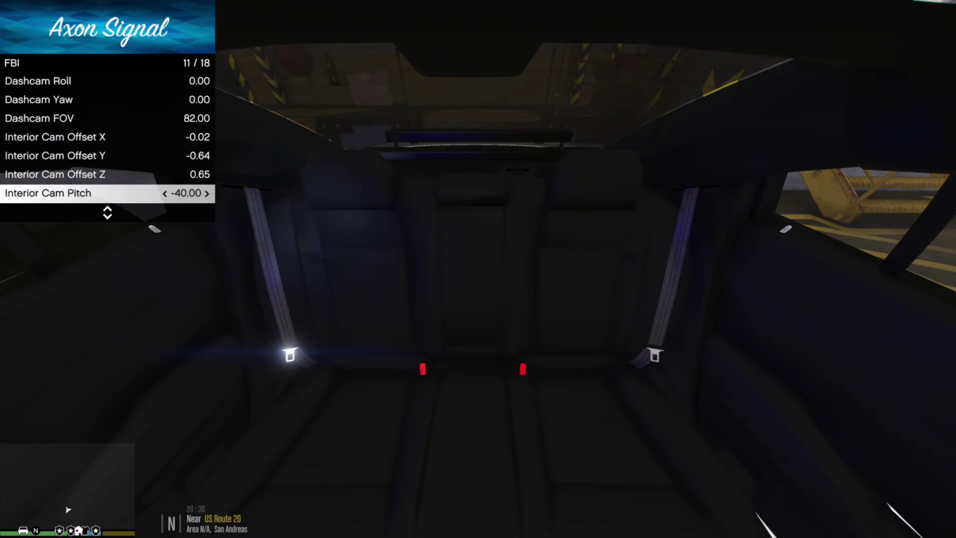
pyautogui.press('Up')
pyautogui.press('Up')
pyautogui.press('Left')
pyautogui.press('Right')
pyautogui.press('Right')
pyautogui.press('Right')
pyautogui.press('Right')
pyautogui.press('Right')
pyautogui.press('Right')
pyautogui.press('Right')
pyautogui.press('Right')
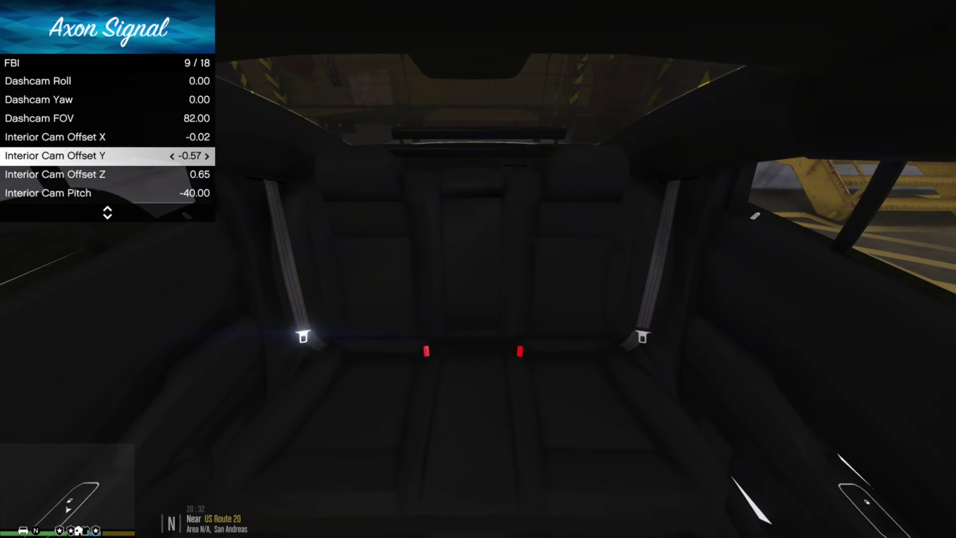
pyautogui.press('Right')
pyautogui.press('Right')
pyautogui.press('Right')
pyautogui.press('Right')
pyautogui.press('Right')
pyautogui.press('Right')
pyautogui.press('Right')
pyautogui.press('Right')
pyautogui.press('Right')
pyautogui.press('Right')
pyautogui.press('Right')
pyautogui.press('Right')
pyautogui.press('Right')
pyautogui.press('Right')
pyautogui.press('Right')
pyautogui.press('Right')
pyautogui.press('Right')
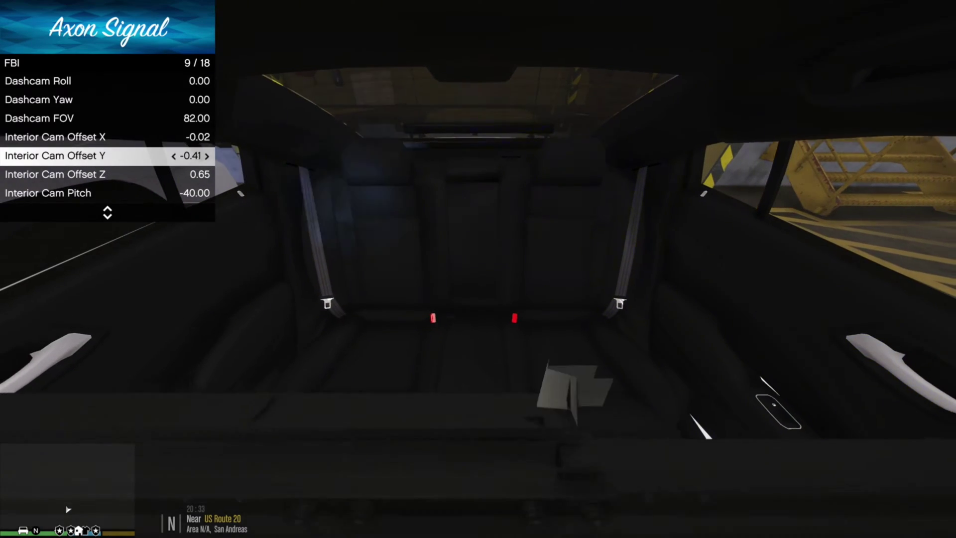
pyautogui.press('Right')
pyautogui.press('Right')
pyautogui.press('Right')
pyautogui.press('Right')
pyautogui.press('Right')
pyautogui.press('Right')
pyautogui.press('Right')
pyautogui.press('Right')
pyautogui.press('Right')
pyautogui.press('Right')
pyautogui.press('Right')
pyautogui.press('Right')
pyautogui.press('Right')
pyautogui.press('Right')
pyautogui.press('Right')
pyautogui.press('Right')
pyautogui.press('Right')
pyautogui.press('Right')
pyautogui.press('Right')
pyautogui.press('Right')
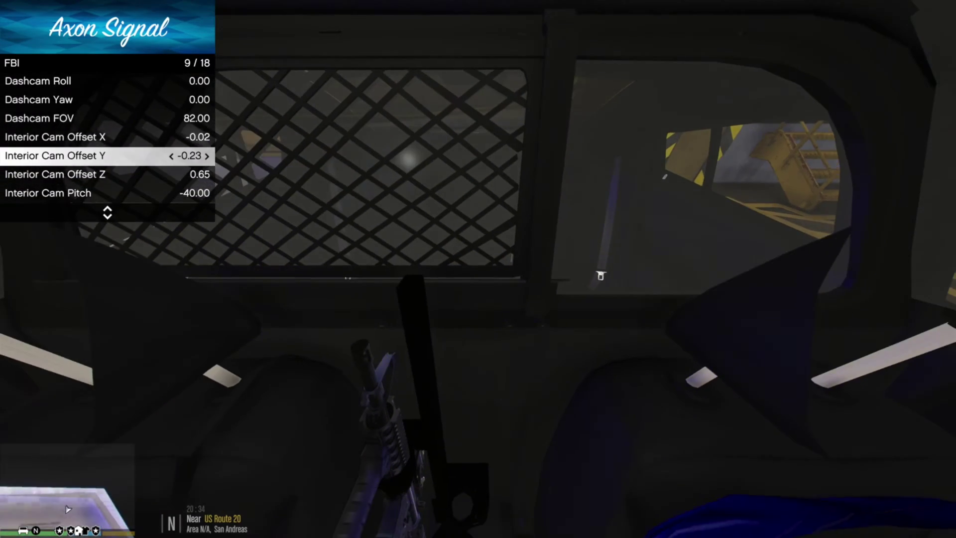
pyautogui.press('Right')
pyautogui.press('Right')
pyautogui.press('Right')
pyautogui.press('Right')
pyautogui.press('Right')
pyautogui.press('Right')
pyautogui.press('Right')
pyautogui.press('Right')
pyautogui.press('Right')
pyautogui.press('Right')
pyautogui.press('Right')
pyautogui.press('Right')
pyautogui.press('Right')
pyautogui.press('Right')
pyautogui.press('Right')
pyautogui.press('Right')
pyautogui.press('Right')
pyautogui.press('Right')
pyautogui.press('Right')
pyautogui.press('Right')
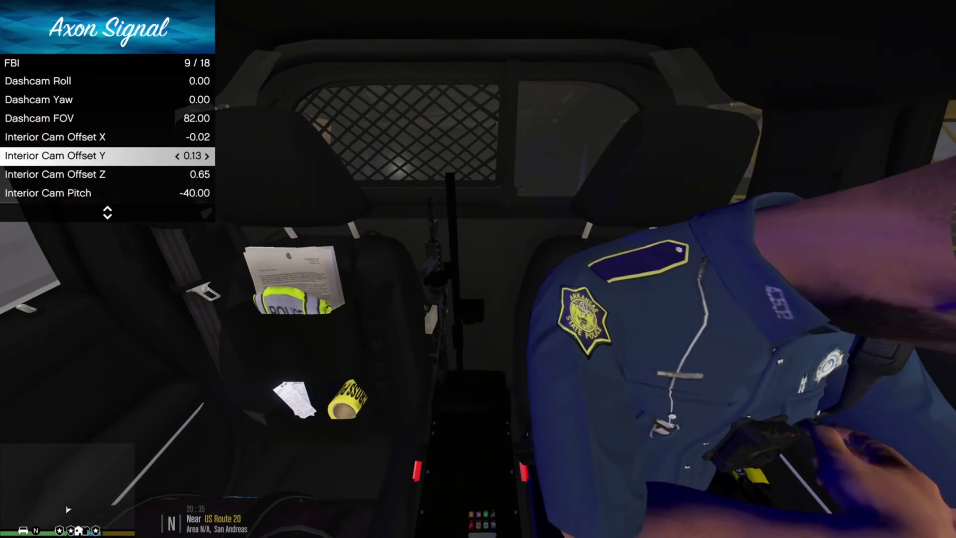
pyautogui.press('Right')
pyautogui.press('Right')
pyautogui.press('Right')
pyautogui.press('Right')
pyautogui.press('Right')
pyautogui.press('Right')
pyautogui.press('Right')
pyautogui.press('Right')
pyautogui.press('Right')
pyautogui.press('Right')
pyautogui.press('Right')
pyautogui.press('Right')
pyautogui.press('Right')
pyautogui.press('Right')
pyautogui.press('Right')
pyautogui.press('Right')
pyautogui.press('Right')
pyautogui.press('Right')
pyautogui.press('Right')
pyautogui.press('Right')
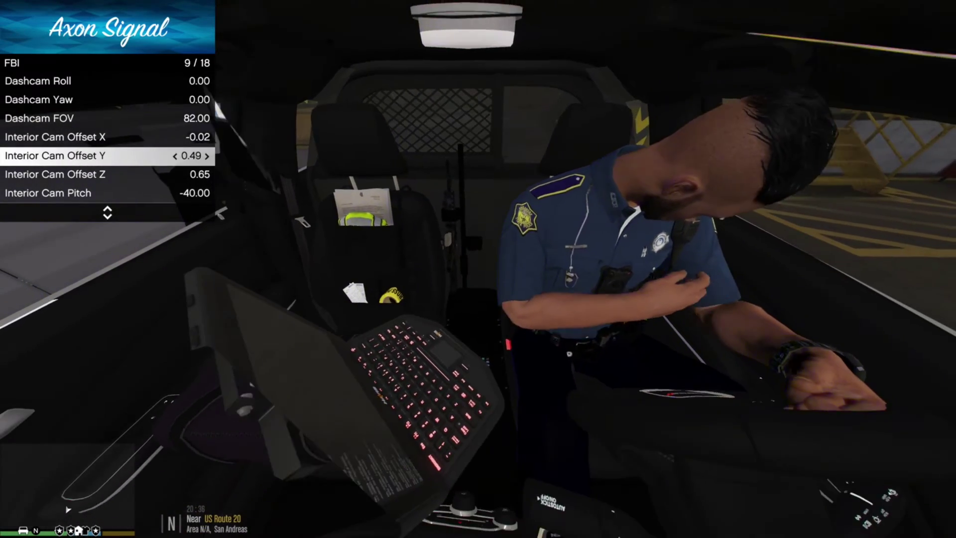
pyautogui.press('Right')
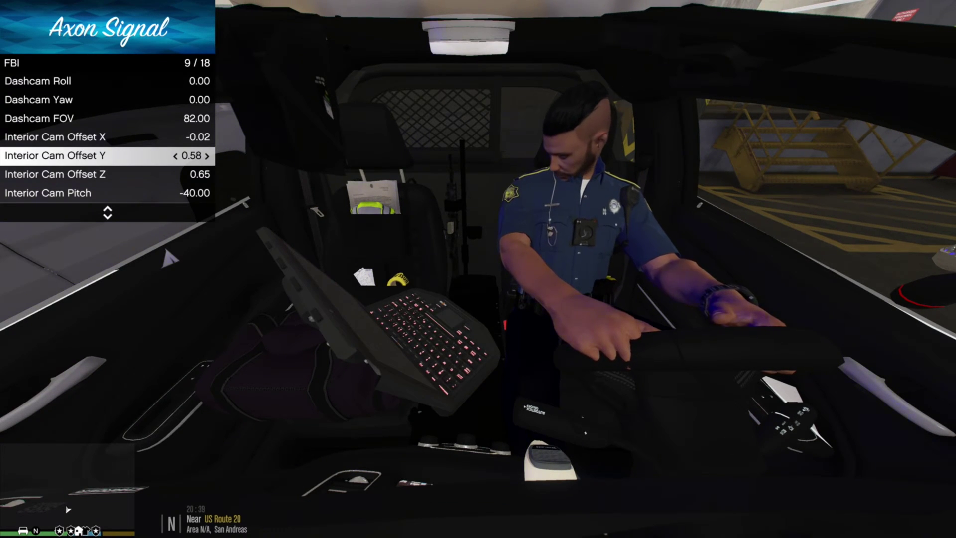
# Fine-tune Interior Cam Offset Z to 0.61 and Offset Y to 0.54.
pyautogui.press('Down')
pyautogui.press('Left')
pyautogui.press('Left')
pyautogui.press('Left')
pyautogui.press('Left')
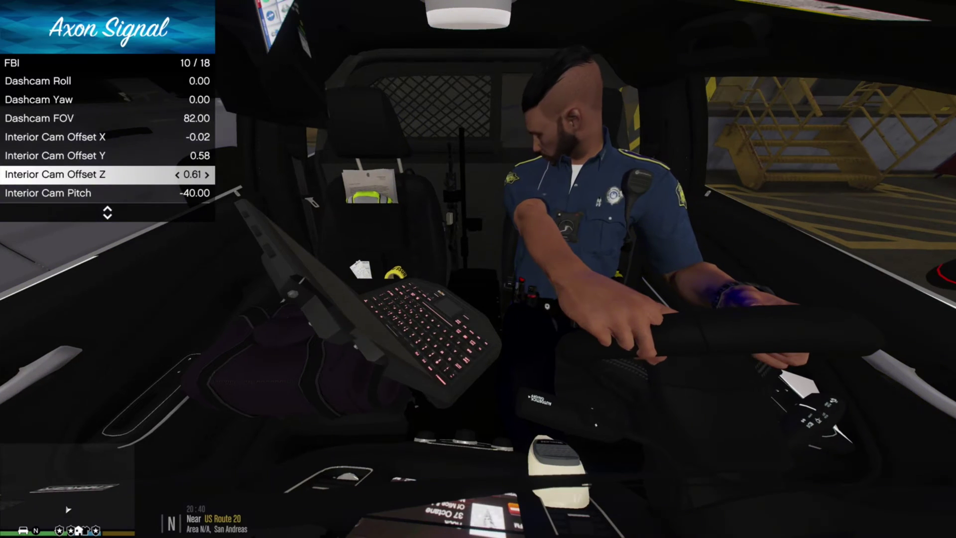
pyautogui.press('Up')
pyautogui.press('Left')
pyautogui.press('Left')
pyautogui.press('Left')
pyautogui.press('Left')
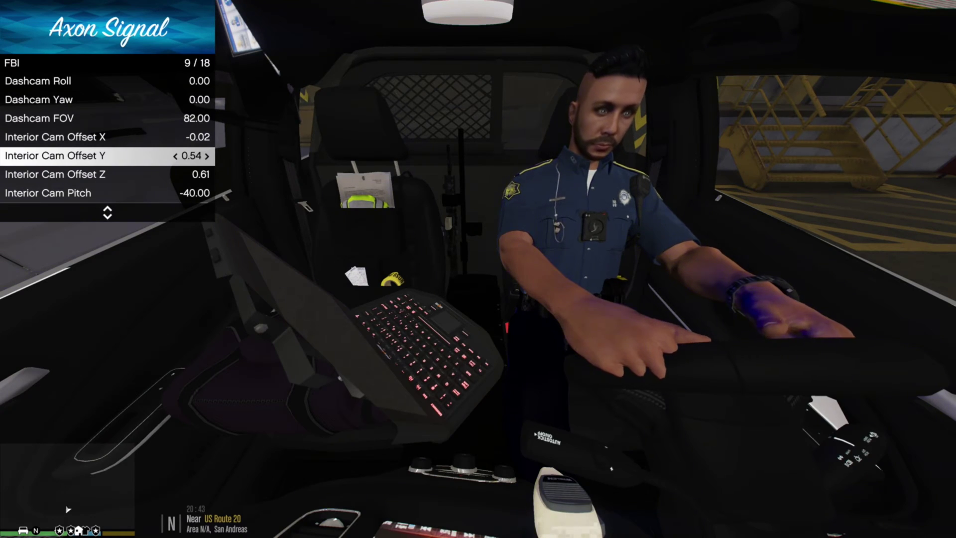
pyautogui.press('Up')
pyautogui.press('Up')
pyautogui.press('Down')
pyautogui.press('Down')
pyautogui.press('Down')
pyautogui.press('Down')
pyautogui.press('Down')
pyautogui.press('Down')
pyautogui.press('Down')
pyautogui.press('Down')
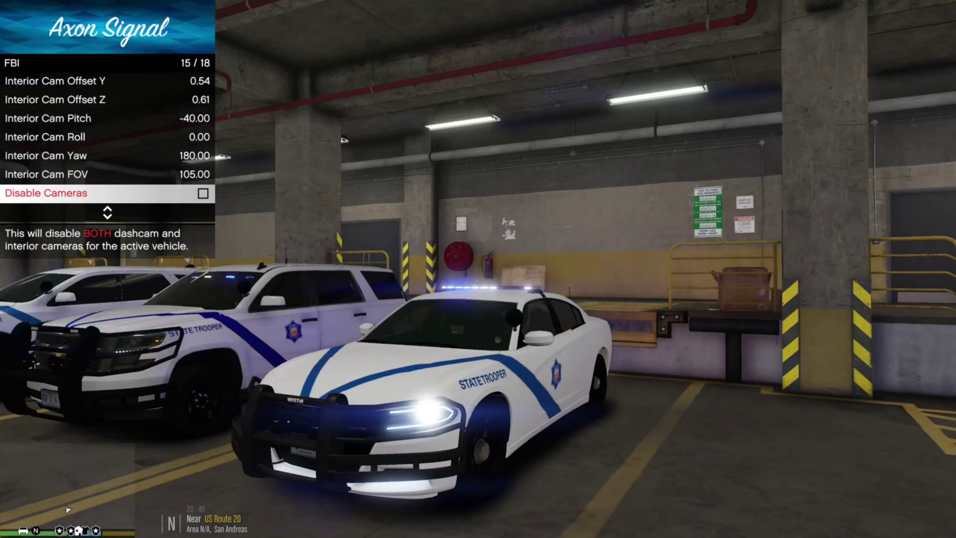
# Store the FBI car's dashcam and interior offsets in AxonSignalOffsets.ini, then close the Axon Signal menu.
pyautogui.press('Up')
pyautogui.press('Down')
pyautogui.press('Down')
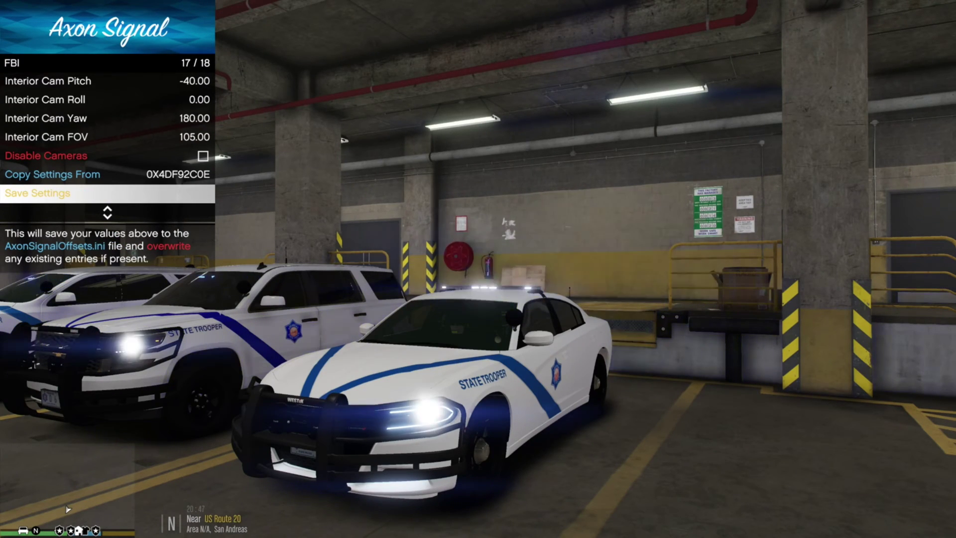
pyautogui.press('Return')
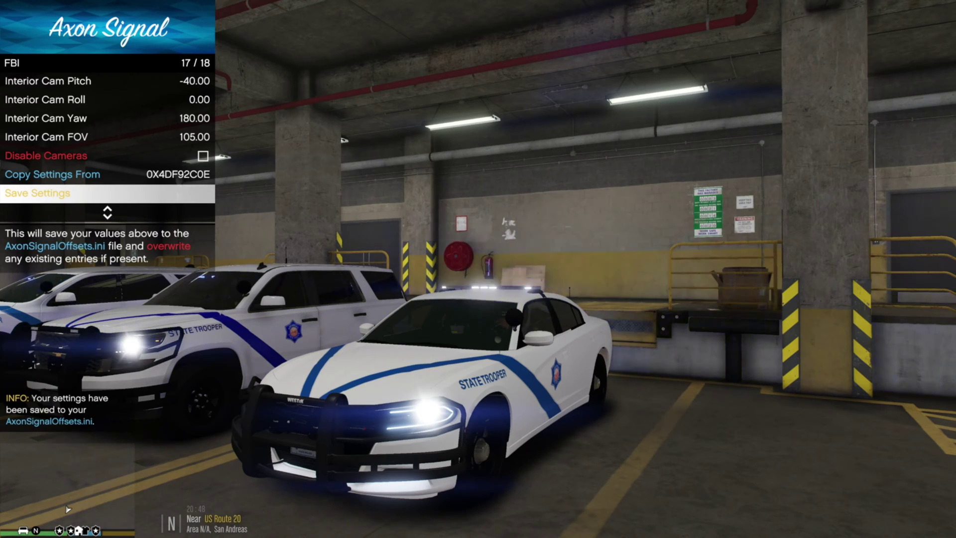
pyautogui.press('BackSpace')
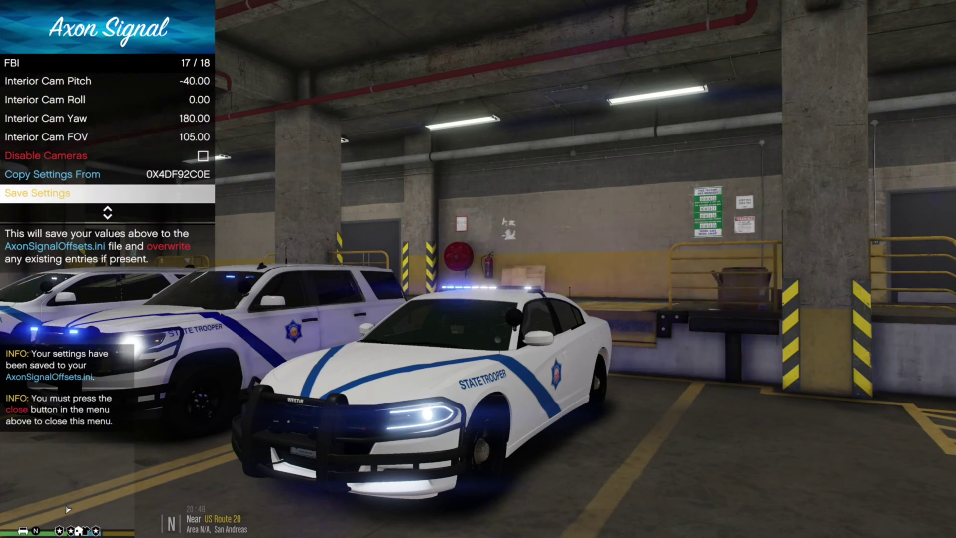
pyautogui.press('Down')
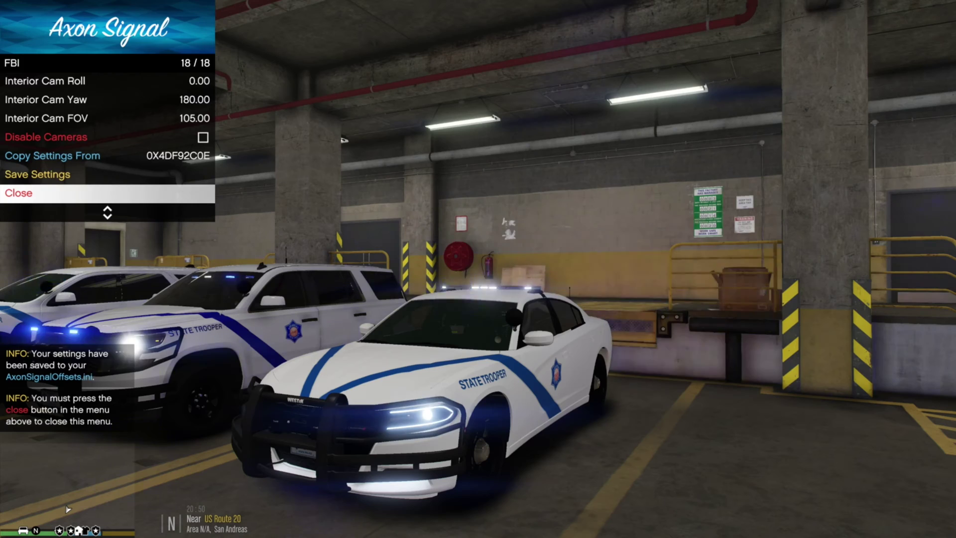
pyautogui.press('Return')
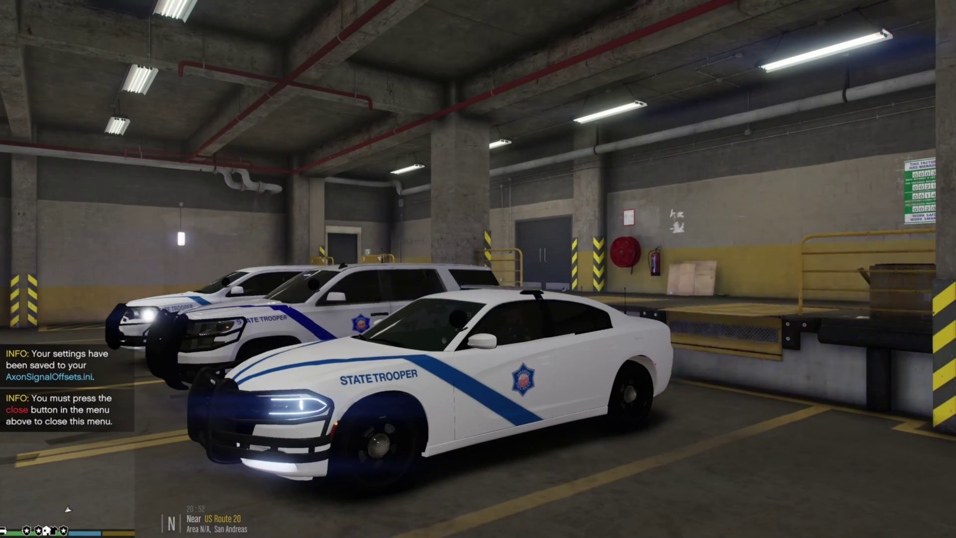
# Exit the Charger, walk to the STATETROOPER Tahoe, and take its driver seat.
pyautogui.press('f')
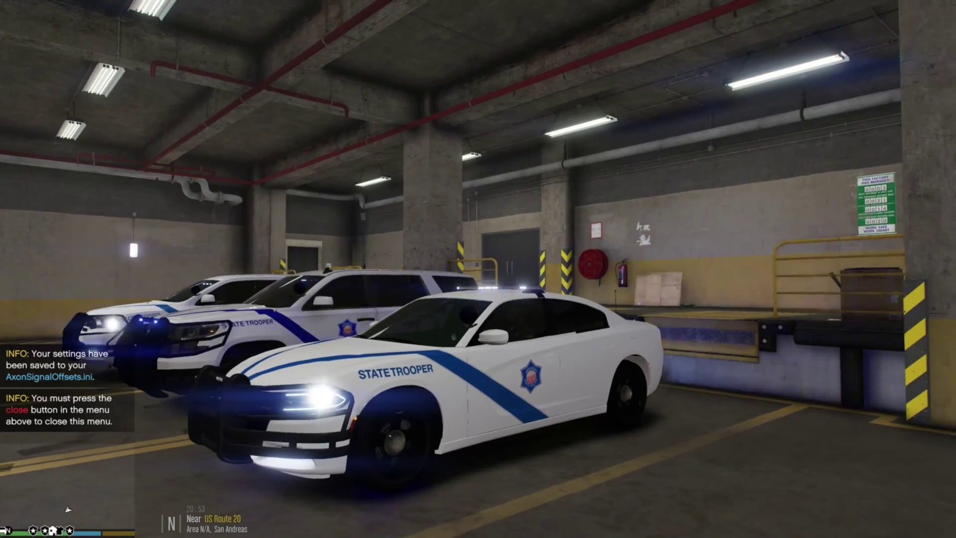
pyautogui.press('f')
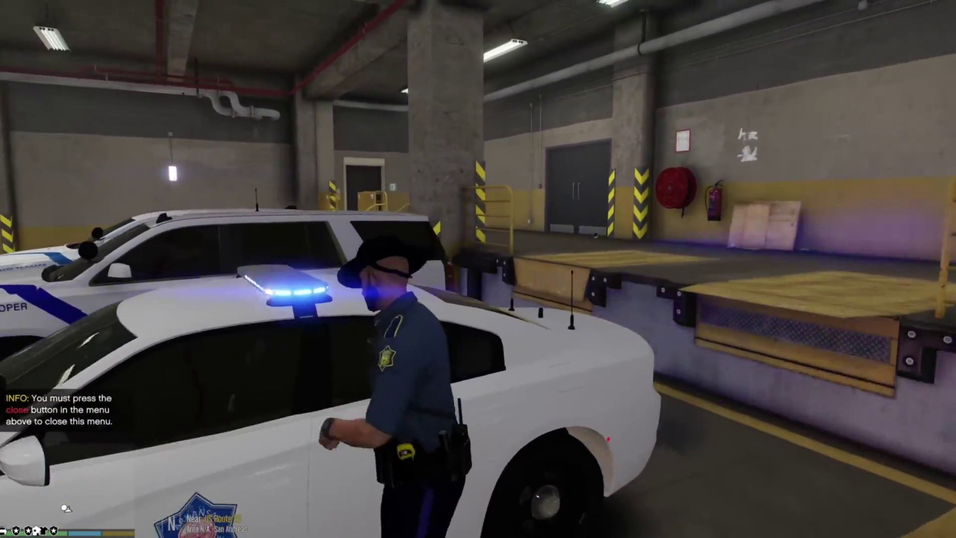
pyautogui.press('w')
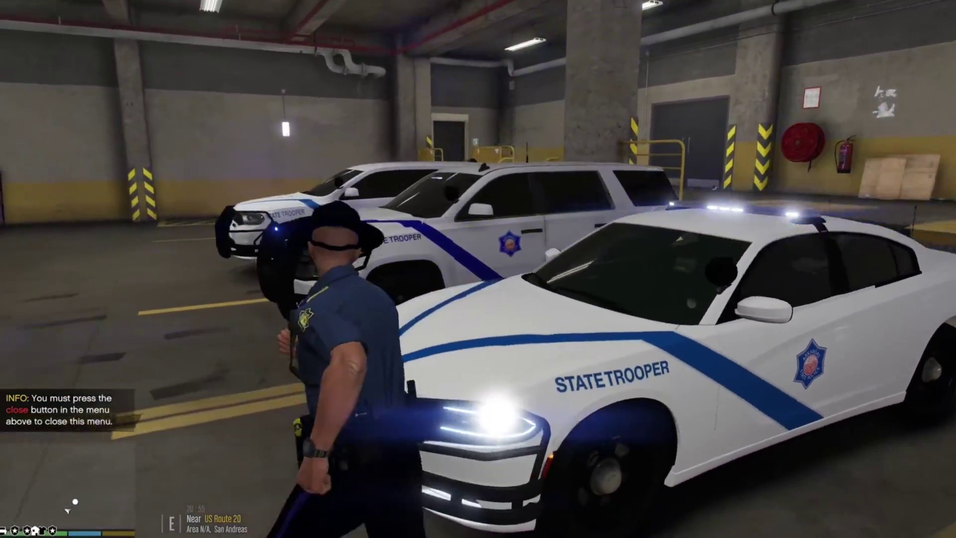
pyautogui.press('w')
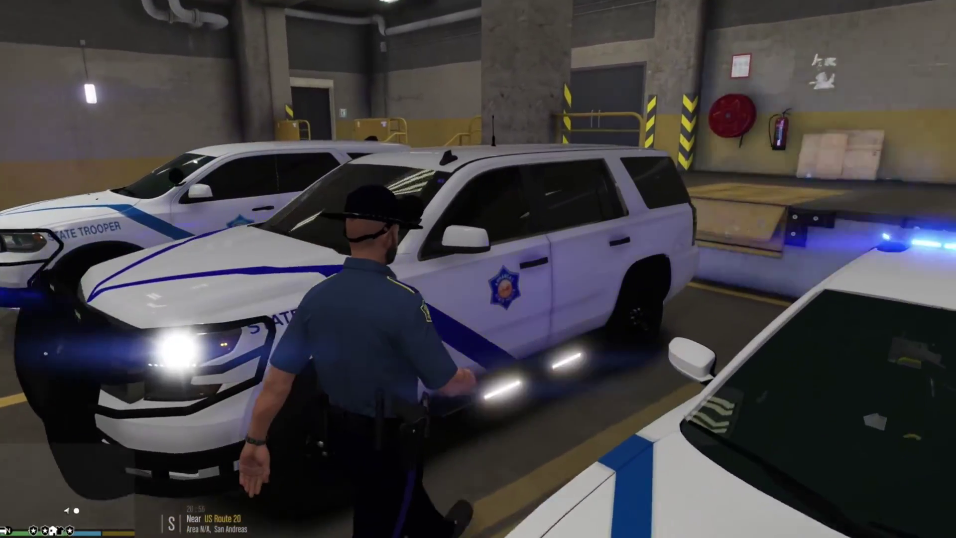
pyautogui.press('f')
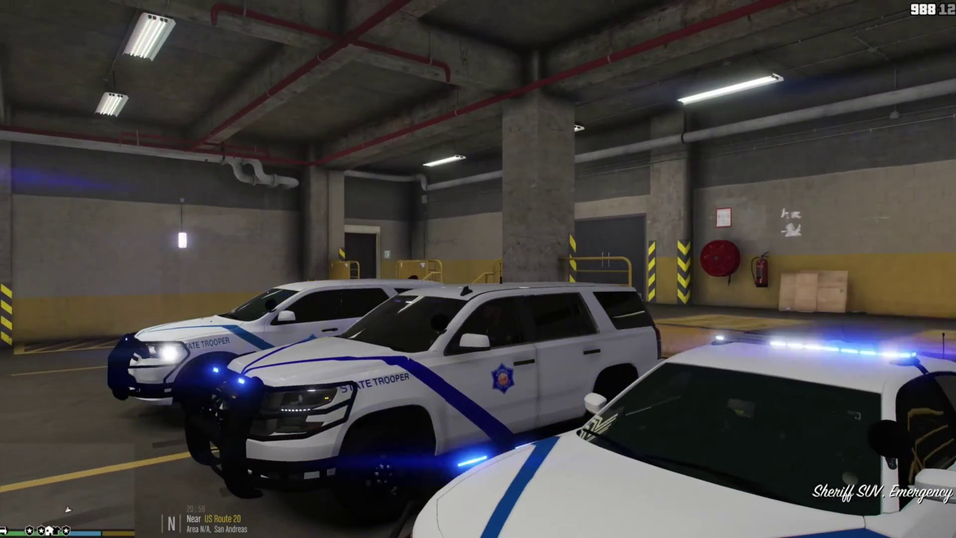
# Cycle to the dashcam view and run AxonSignalOffsetMenu for the SHERIFF2 Tahoe.
pyautogui.press('v')
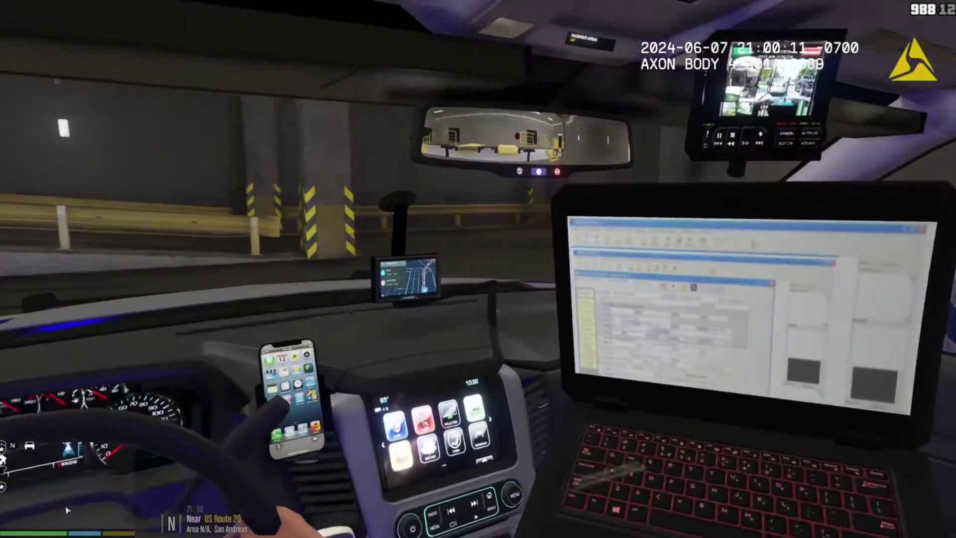
pyautogui.press('v')
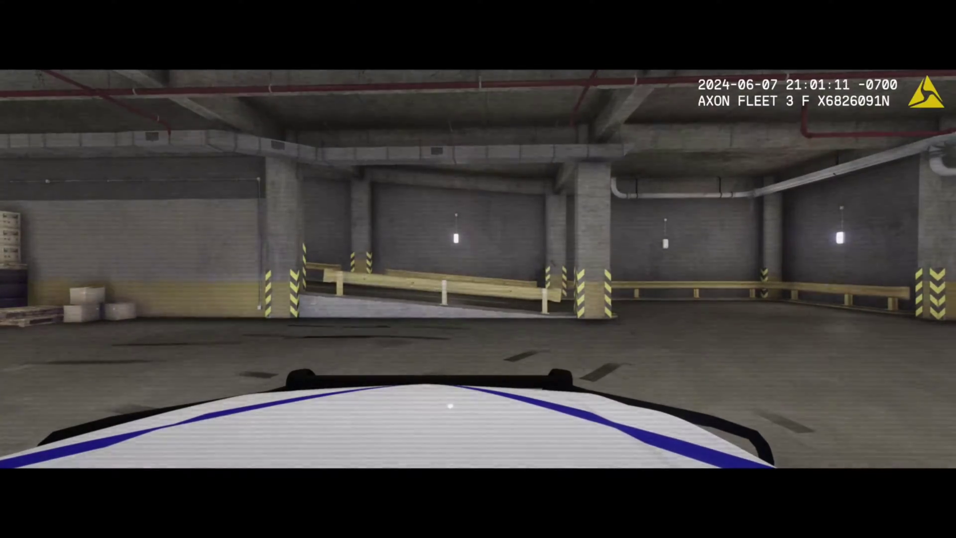
pyautogui.press('F4')
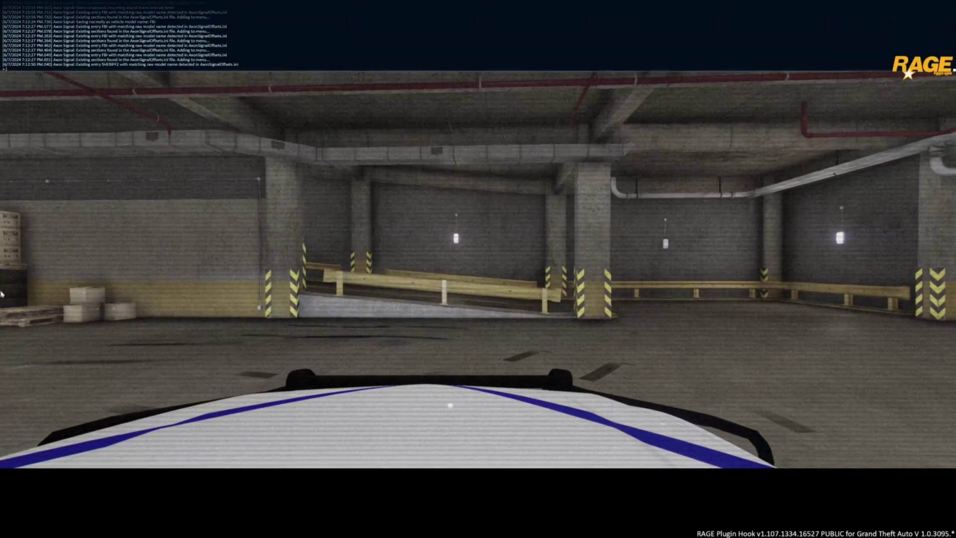
pyautogui.write('hxon')
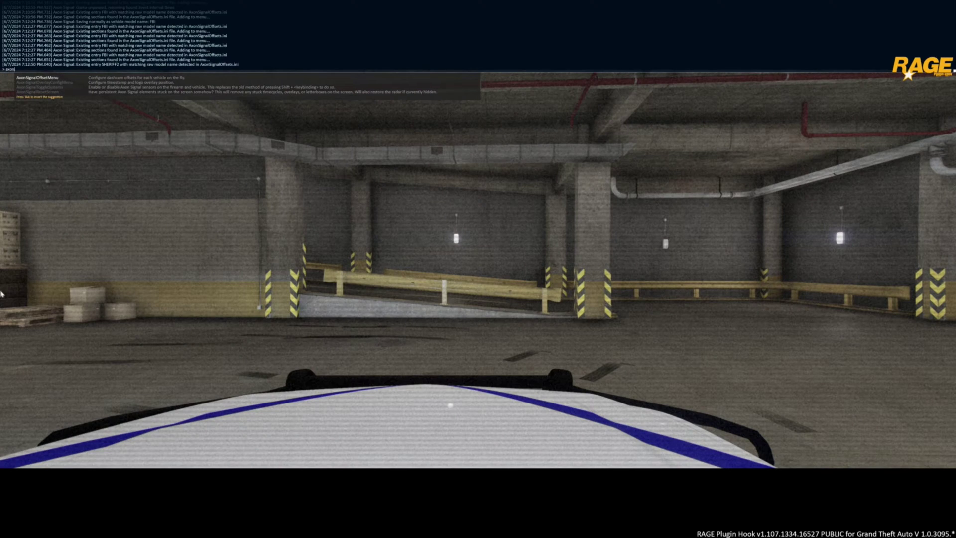
pyautogui.press('Tab')
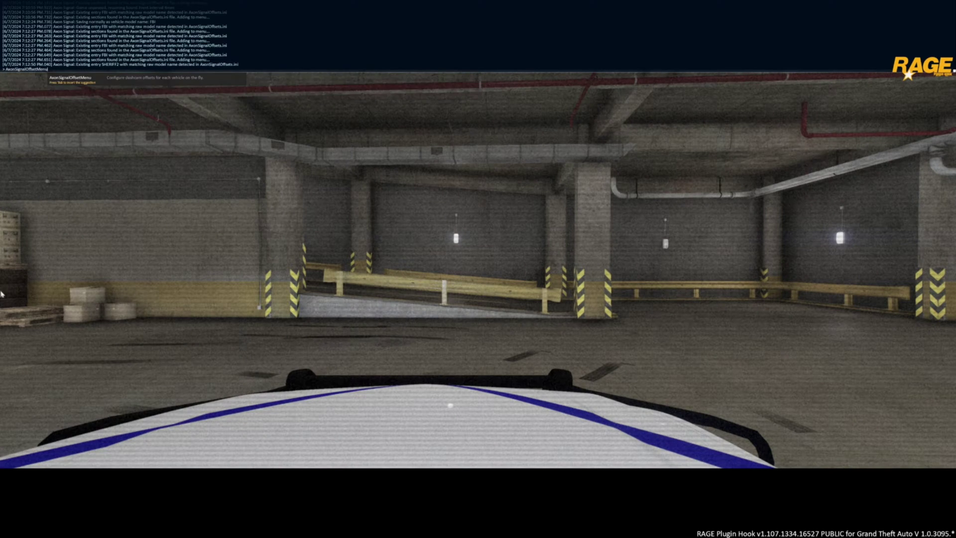
pyautogui.press('Return')
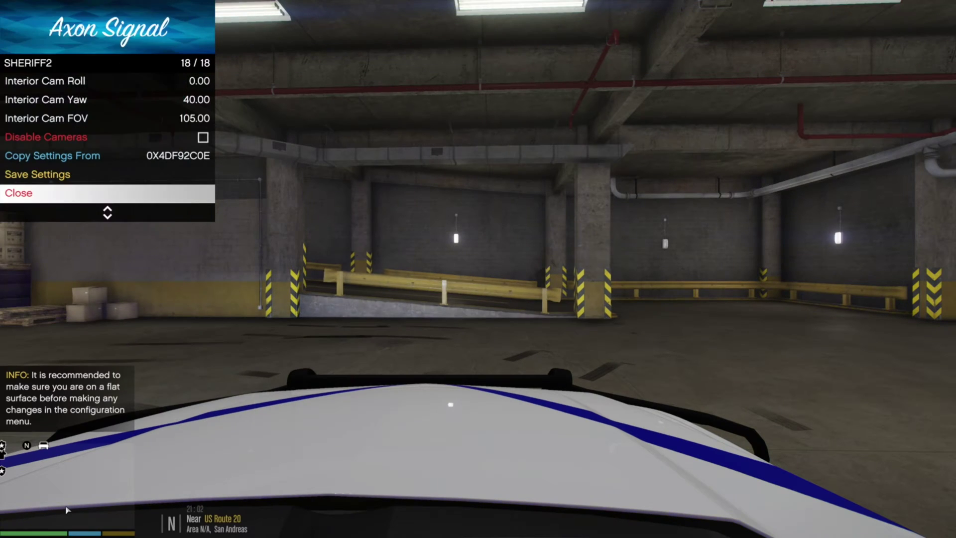
# Nudge SHERIFF2 dashcam X up to 0.21, Y up to 1.11 and Z down to 1.05, then choose Save Settings.
pyautogui.press('Down')
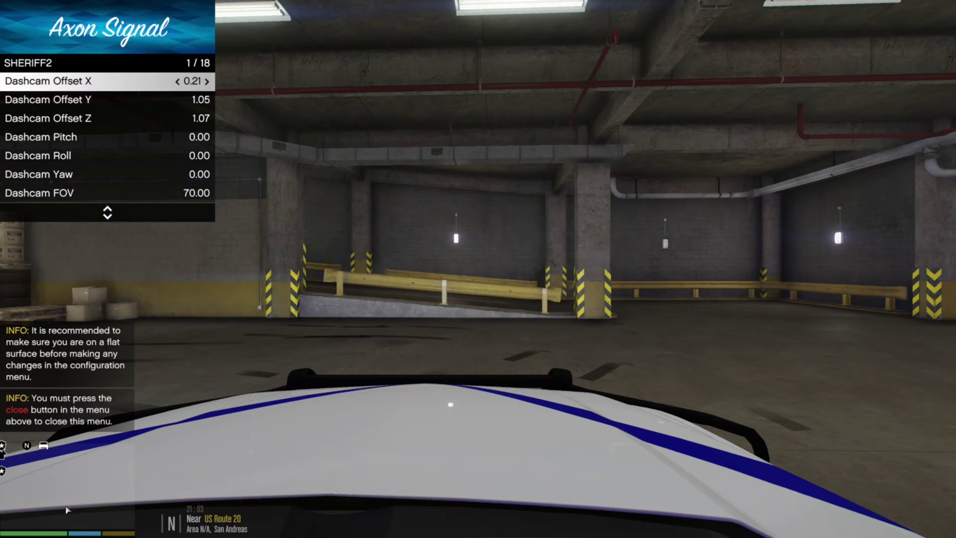
pyautogui.press('Right')
pyautogui.press('Down')
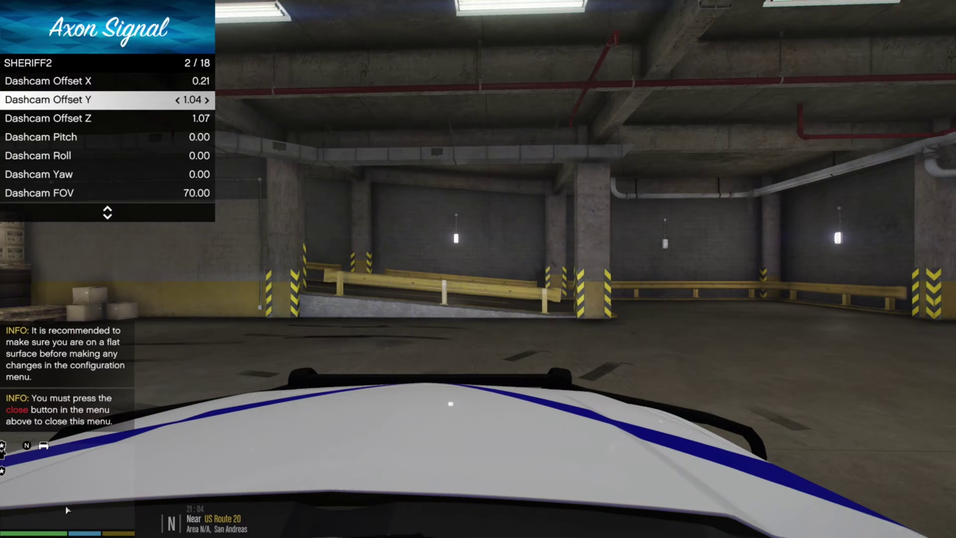
pyautogui.press('Right')
pyautogui.press('Right')
pyautogui.press('Right')
pyautogui.press('Right')
pyautogui.press('Right')
pyautogui.press('Right')
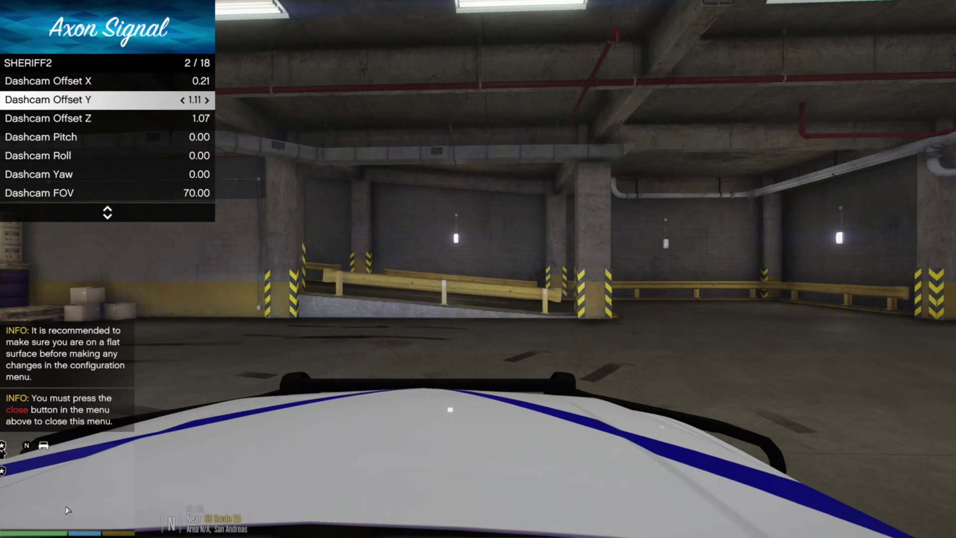
pyautogui.press('Down')
pyautogui.press('Right')
pyautogui.press('Left')
pyautogui.press('Left')
pyautogui.press('Left')
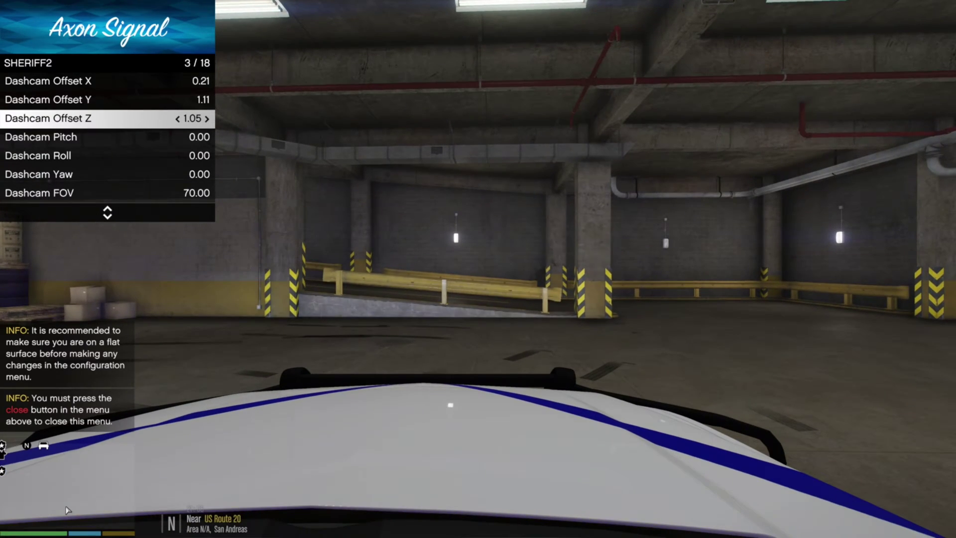
pyautogui.press('Down')
pyautogui.press('Down')
pyautogui.press('Down')
pyautogui.press('Down')
pyautogui.press('Down')
pyautogui.press('Down')
pyautogui.press('Down')
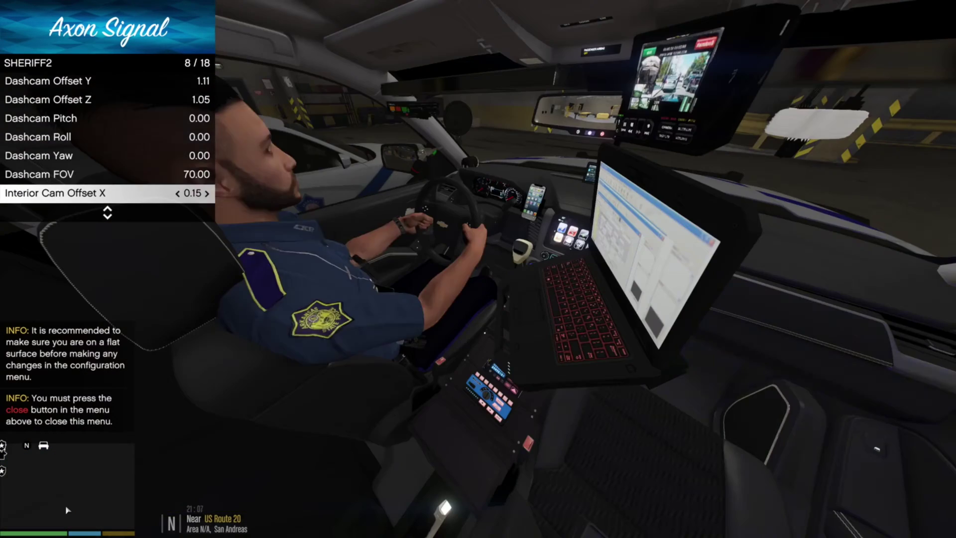
pyautogui.press('Up')
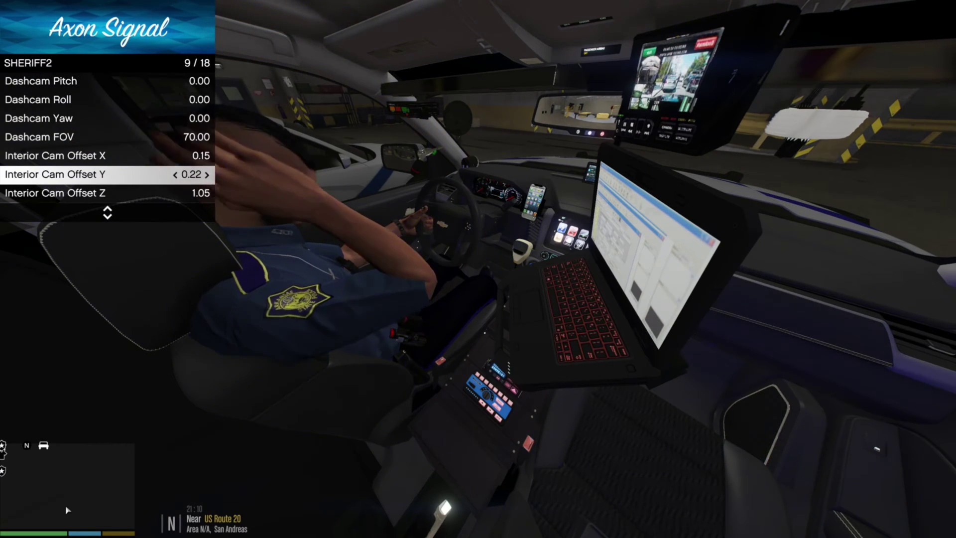
pyautogui.press('Down')
pyautogui.press('Down')
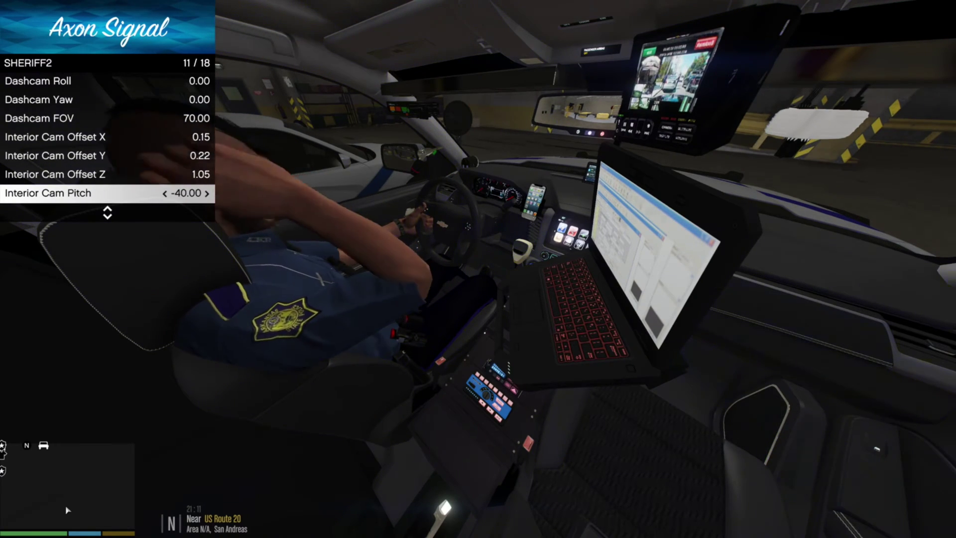
pyautogui.press('Down')
pyautogui.press('Down')
pyautogui.press('Down')
pyautogui.press('Down')
pyautogui.press('Down')
pyautogui.press('Down')
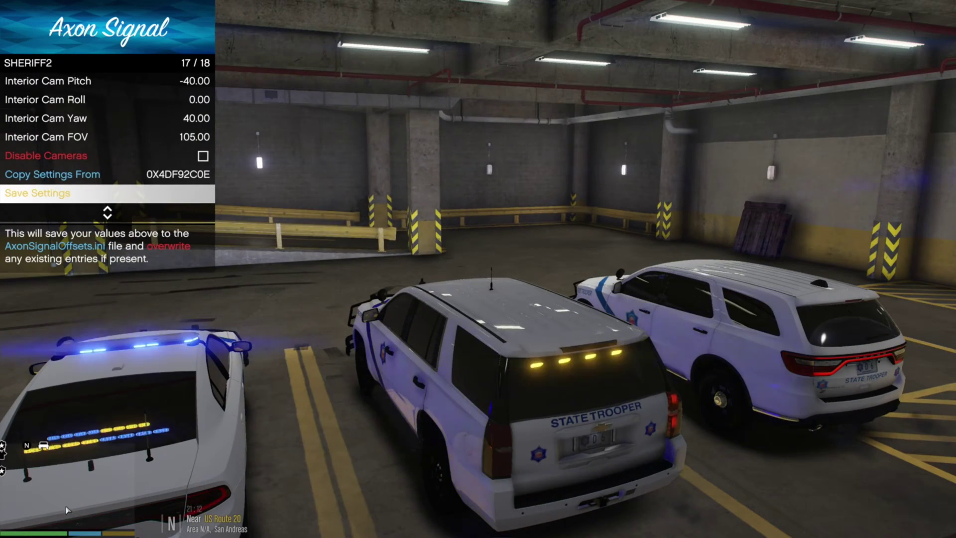
pyautogui.press('Return')
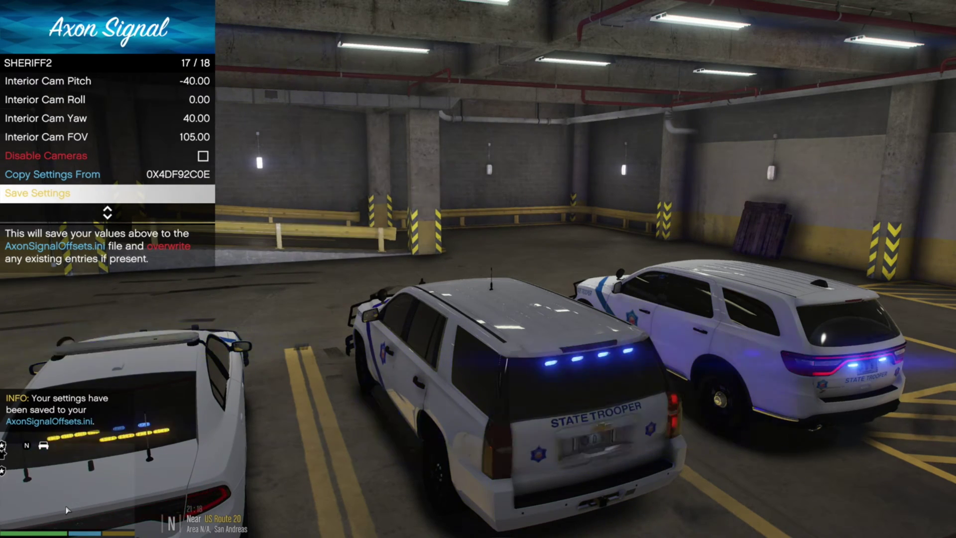
# Close the Axon Signal menu and switch to the in-car camera view.
pyautogui.press('Down')
pyautogui.press('Return')
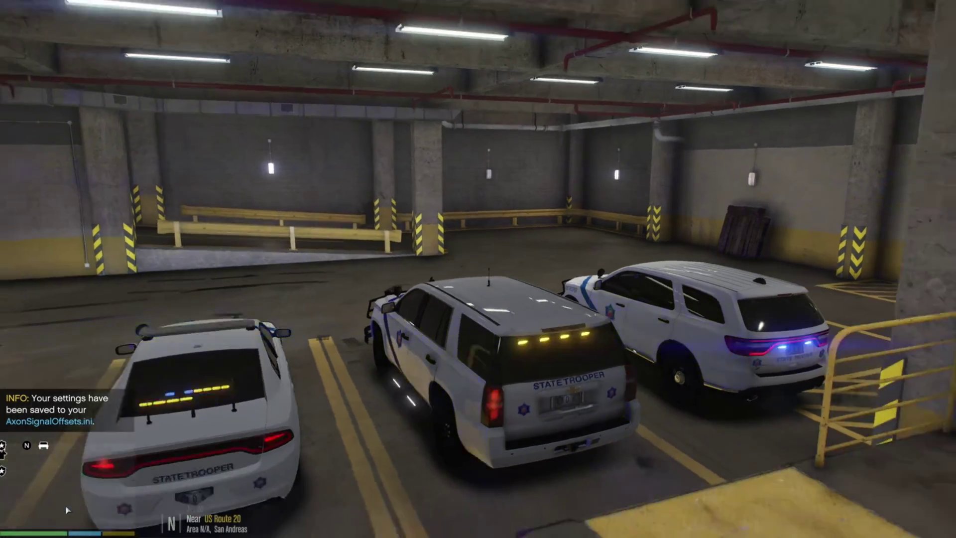
pyautogui.press('v')
pyautogui.press('v')
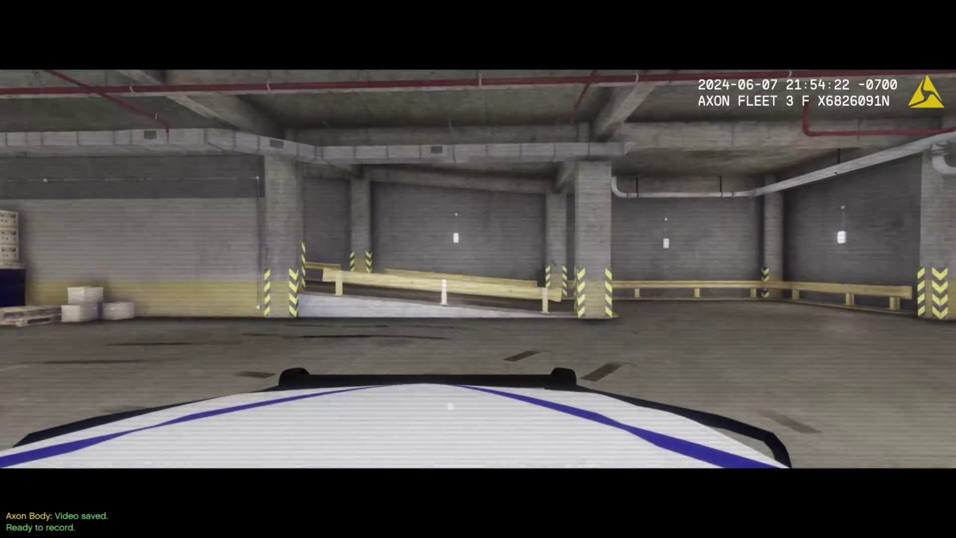
# Leave the dashcam view, get the trooper out of the Tahoe, and walk through the garage.
pyautogui.press('v')
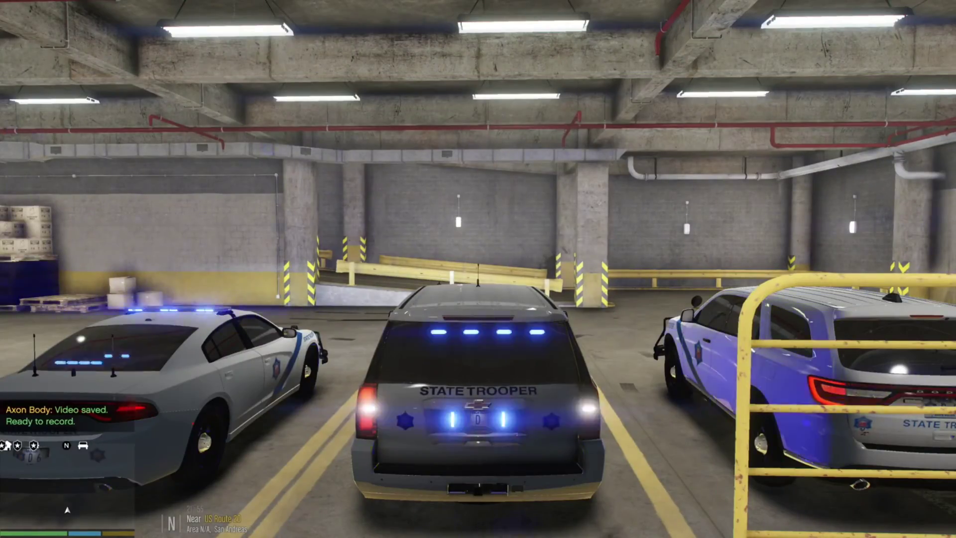
pyautogui.press('f')
pyautogui.press('w')
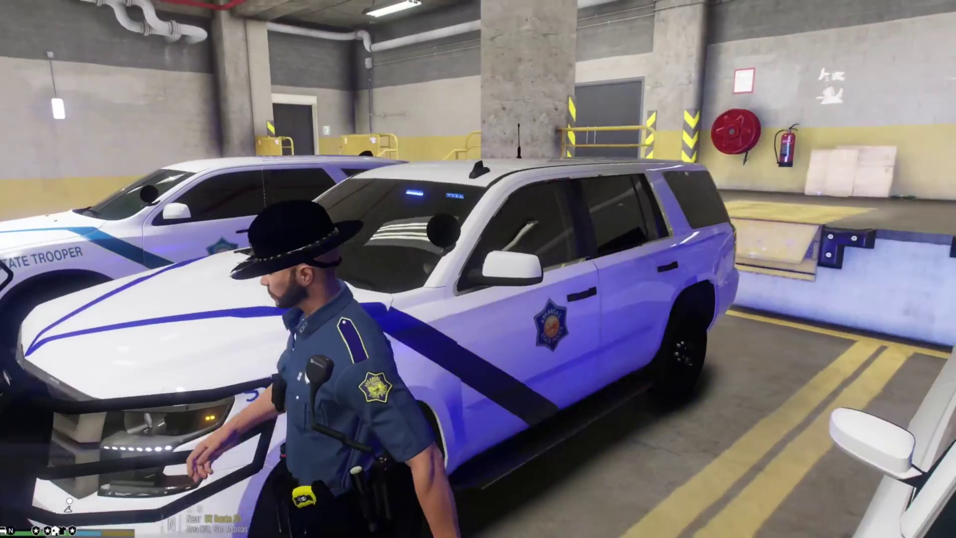
pyautogui.press('s')
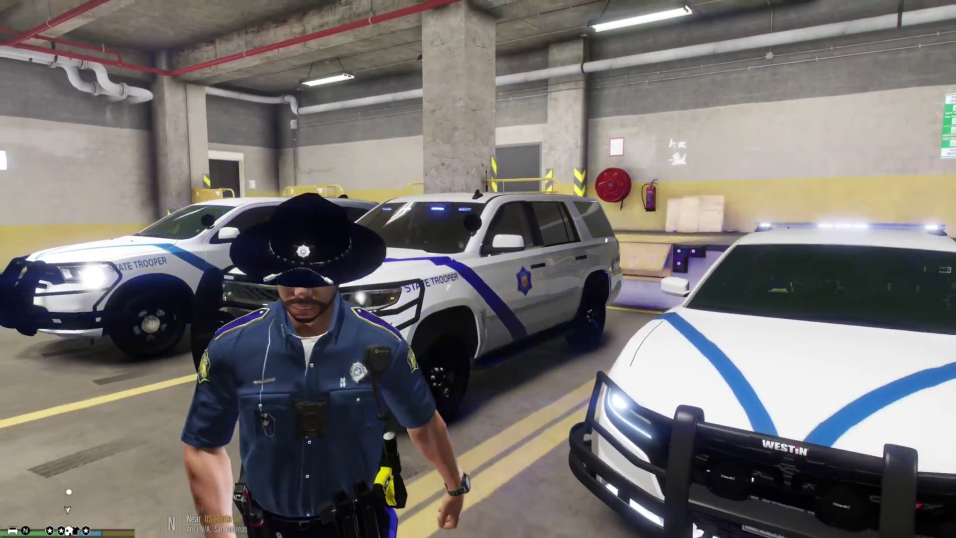
pyautogui.press('a')
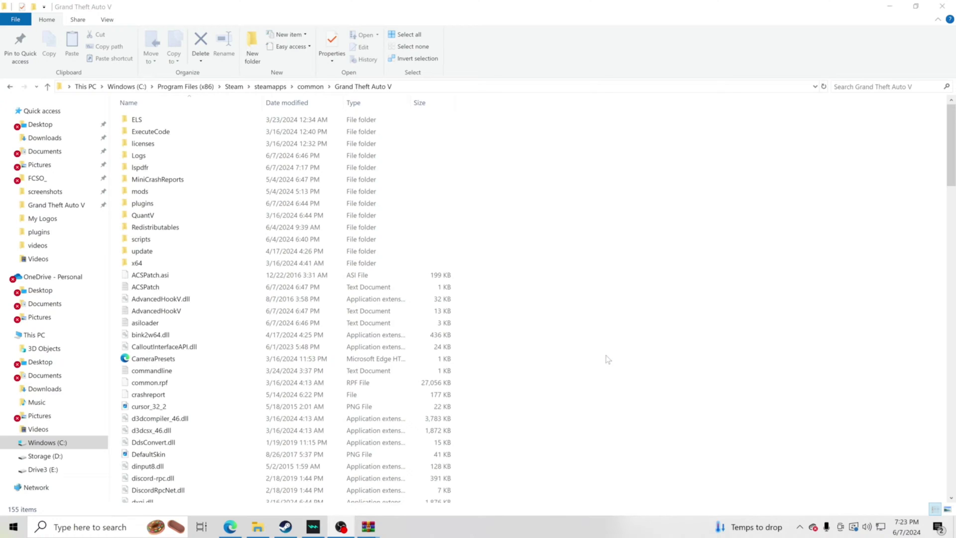
# Open the plugins folder and launch AxonSignal.ini in Notepad via Edit.
pyautogui.doubleClick(178, 209)
pyautogui.click(165, 181)
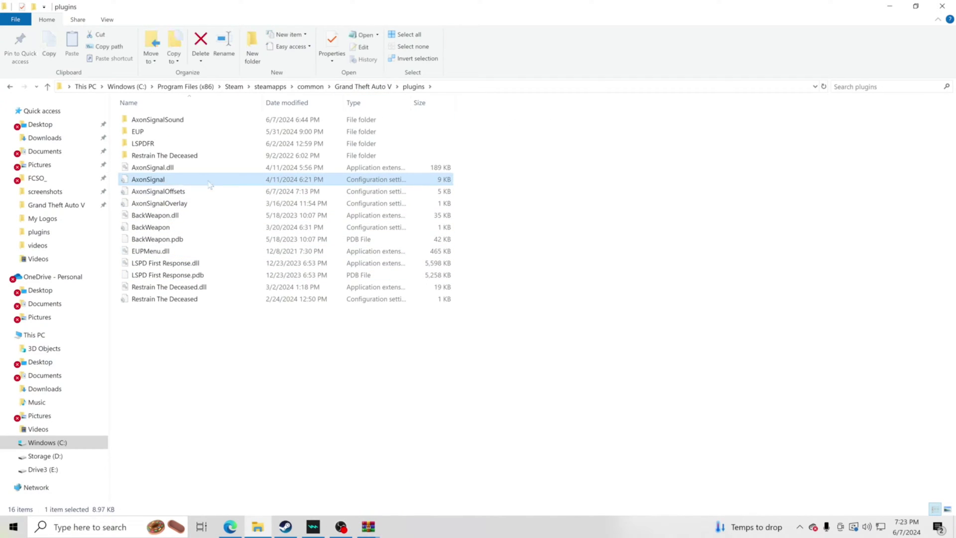
pyautogui.click(187, 204)
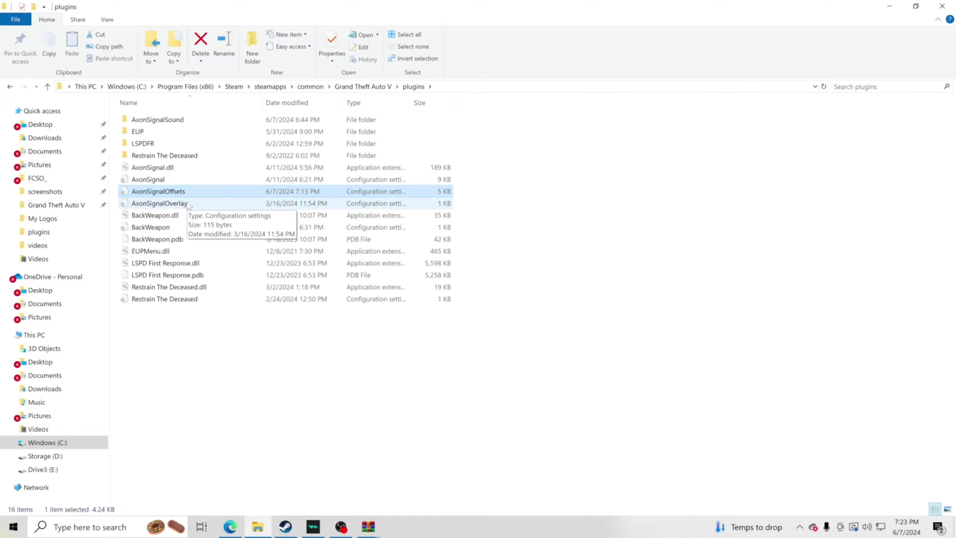
pyautogui.click(198, 182)
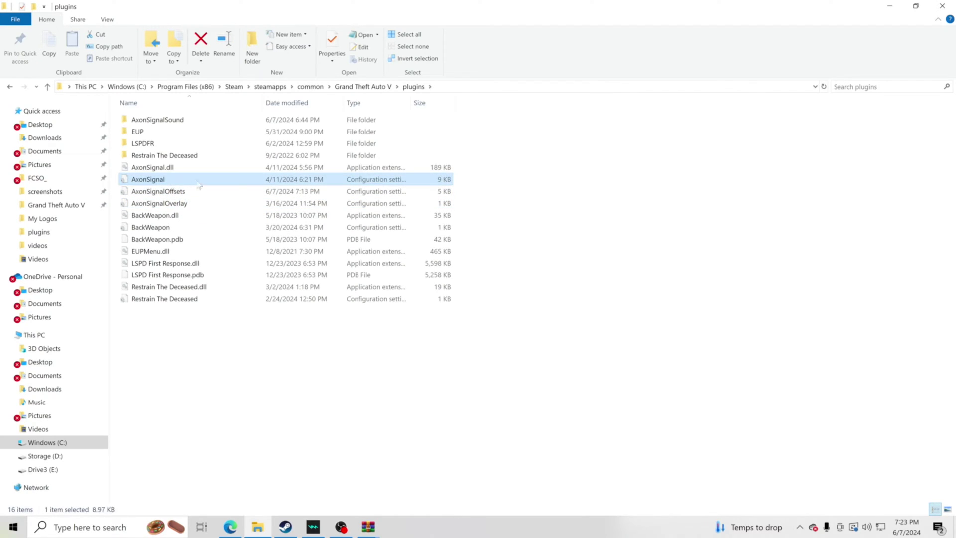
pyautogui.rightClick(169, 182)
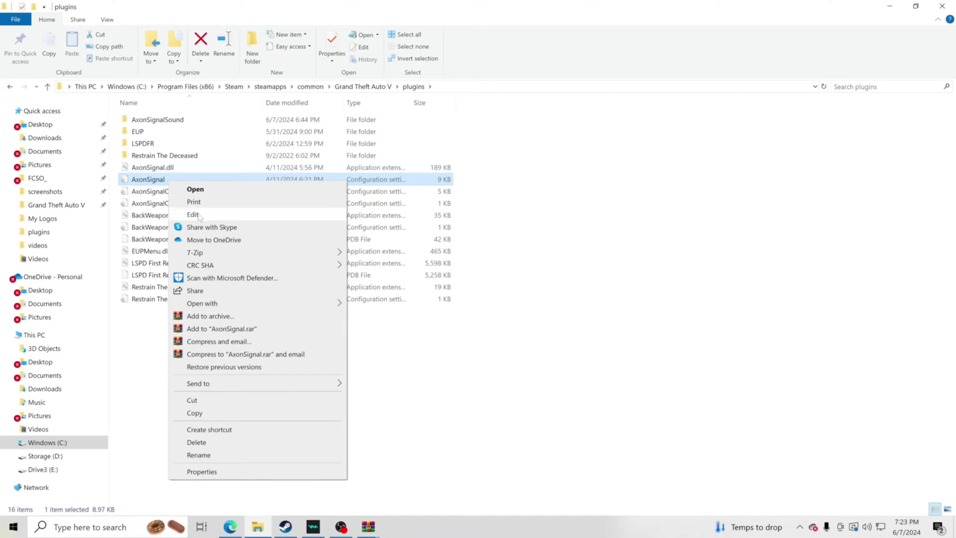
pyautogui.click(200, 216)
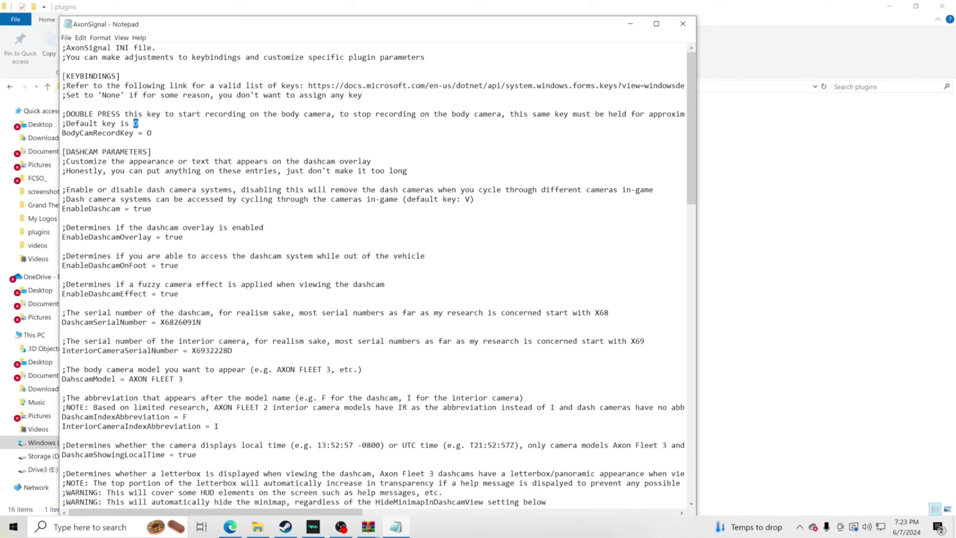
pyautogui.write('Y')
pyautogui.doubleClick(137, 124)
pyautogui.write('O')
pyautogui.doubleClick(149, 133)
pyautogui.press('Down')
pyautogui.press('Down')
pyautogui.press('Down')
pyautogui.press('Down')
pyautogui.press('Down')
pyautogui.press('Down')
pyautogui.press('Down')
pyautogui.press('Down')
pyautogui.hotkey('shift', 'Left')
pyautogui.hotkey('shift', 'Left')
pyautogui.hotkey('shift', 'Left')
pyautogui.hotkey('shift', 'Left')
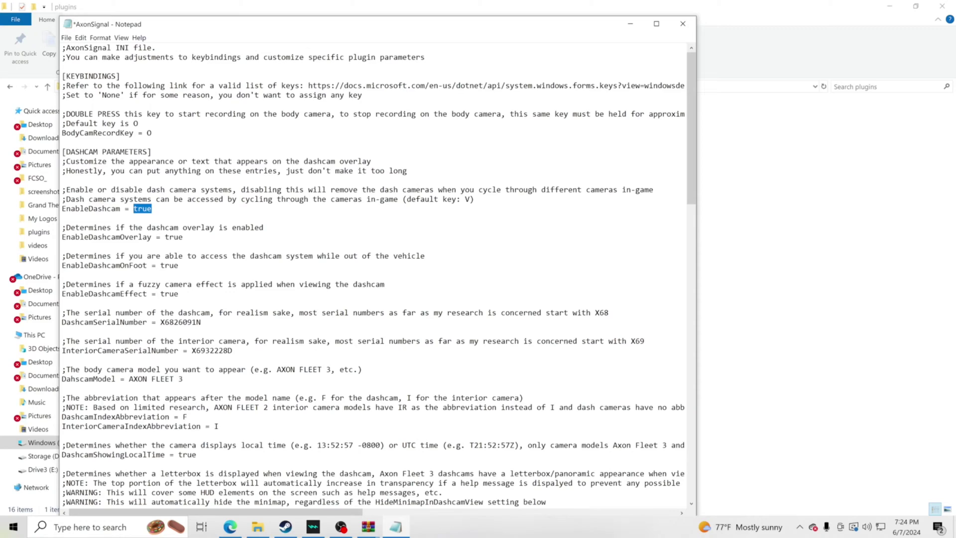
pyautogui.doubleClick(467, 199)
pyautogui.click(184, 237)
# Change EnableDashcamEffect from true to false in AxonSignal.ini.
pyautogui.hotkey('shift', 'Left')
pyautogui.hotkey('shift', 'Left')
pyautogui.hotkey('shift', 'Left')
pyautogui.hotkey('shift', 'Left')
pyautogui.write('false')
pyautogui.hotkey('shift', 'Left')
pyautogui.hotkey('shift', 'Left')
pyautogui.hotkey('shift', 'Left')
pyautogui.hotkey('shift', 'Left')
pyautogui.hotkey('shift', 'Left')
pyautogui.press('Right')
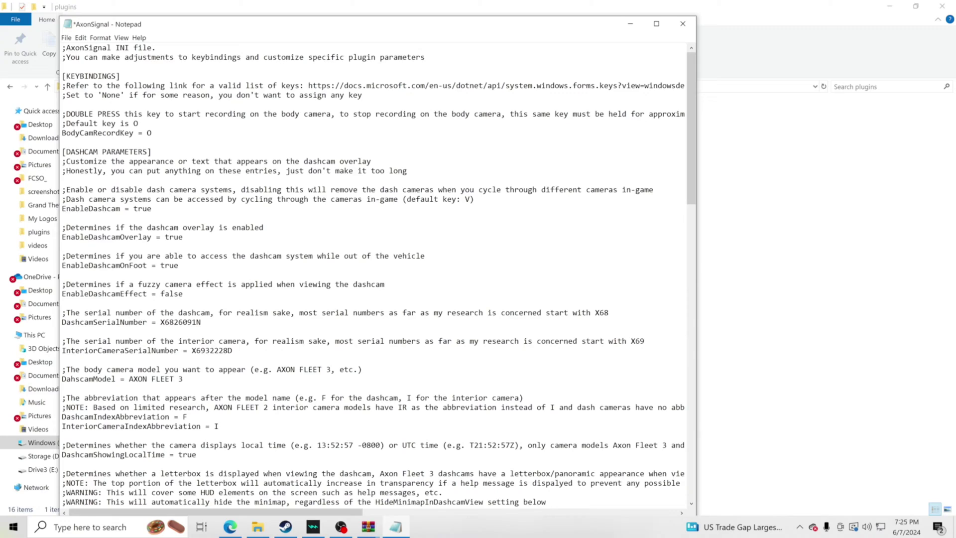
# Review the fuzzy-effect note, the false value, both camera serial numbers and the AXON FLEET 3 model.
pyautogui.moveTo(139, 285); pyautogui.dragTo(160, 284)
pyautogui.click(178, 293)
pyautogui.moveTo(184, 294); pyautogui.dragTo(156, 294)
pyautogui.click(160, 294)
pyautogui.moveTo(160, 323); pyautogui.dragTo(201, 322)
pyautogui.click(125, 351)
pyautogui.moveTo(192, 351); pyautogui.dragTo(232, 350)
pyautogui.moveTo(129, 379); pyautogui.dragTo(183, 379)
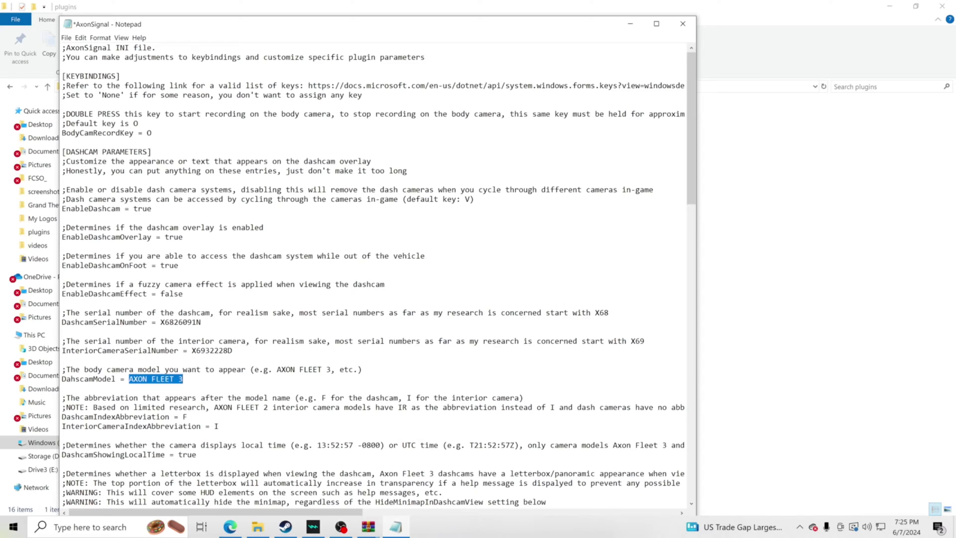
pyautogui.click(139, 341)
# Scroll down and check the EnableDashcamLetterBox and EnableInteriorCamLetterBox values.
pyautogui.scroll(-2, 138, 341)
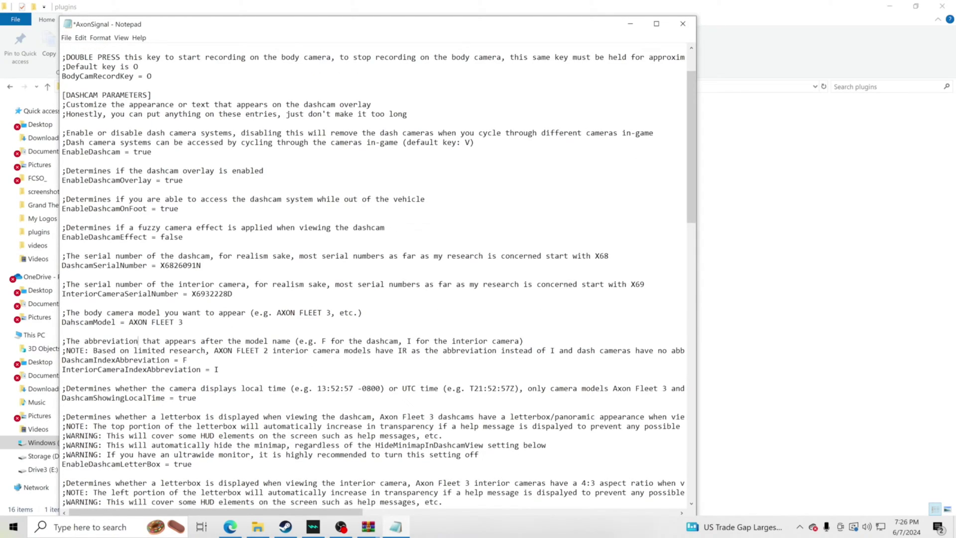
pyautogui.scroll(-1, 139, 341)
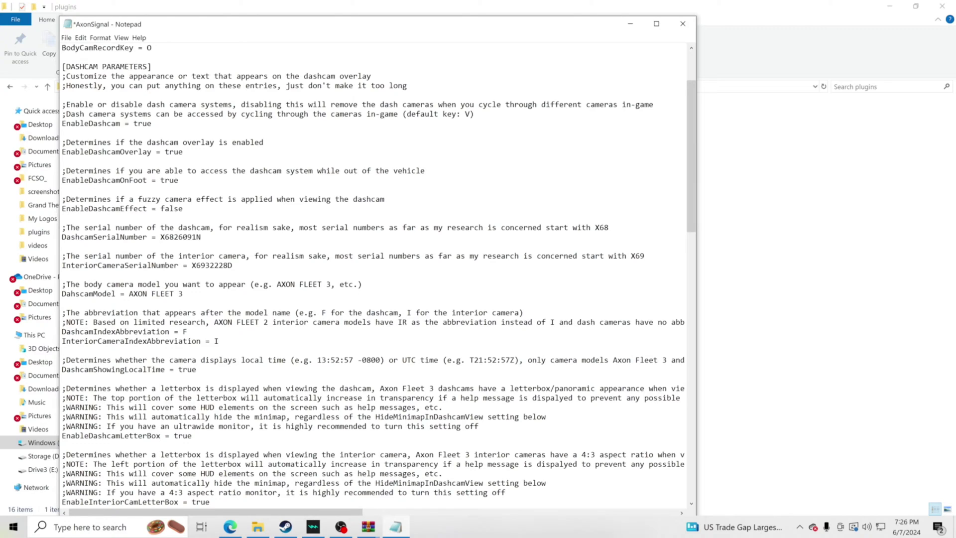
pyautogui.scroll(-1, 138, 342)
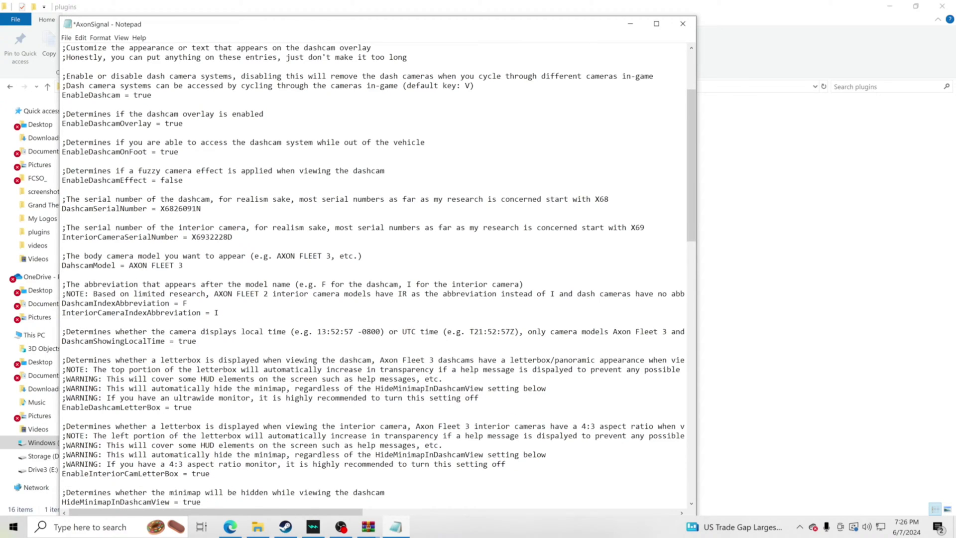
pyautogui.moveTo(175, 408); pyautogui.dragTo(192, 407)
pyautogui.scroll(-1, 379, 275)
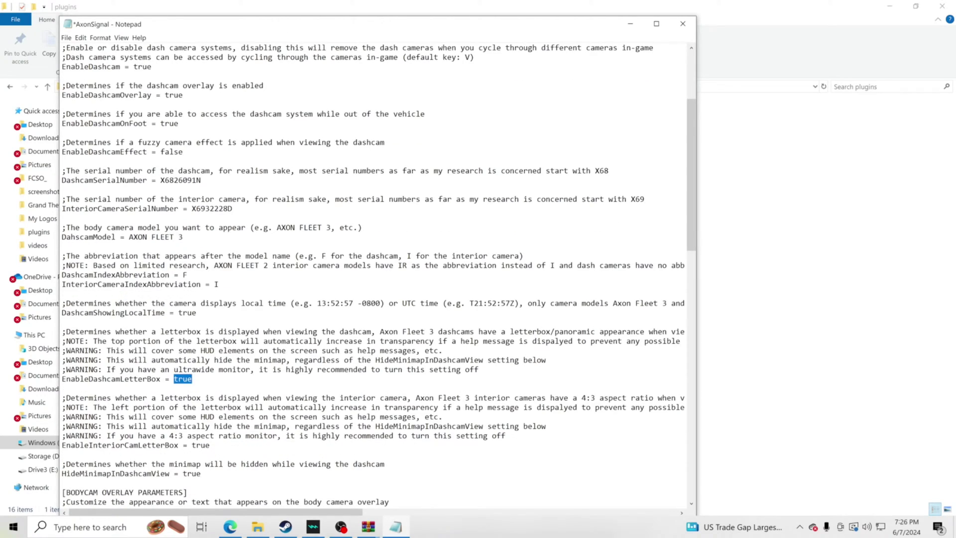
pyautogui.moveTo(210, 444); pyautogui.dragTo(191, 445)
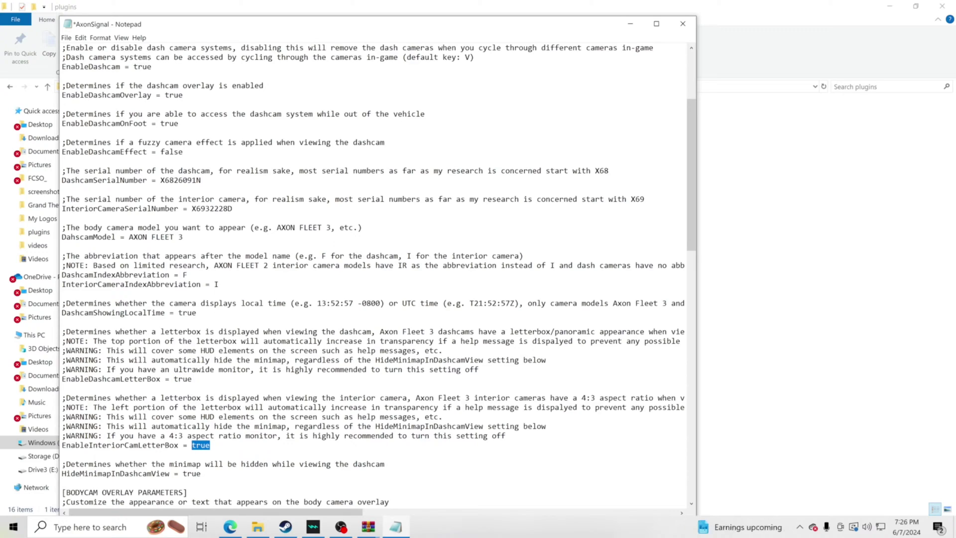
# Set HideMinimapInDashcamView to false.
pyautogui.scroll(-2, 378, 275)
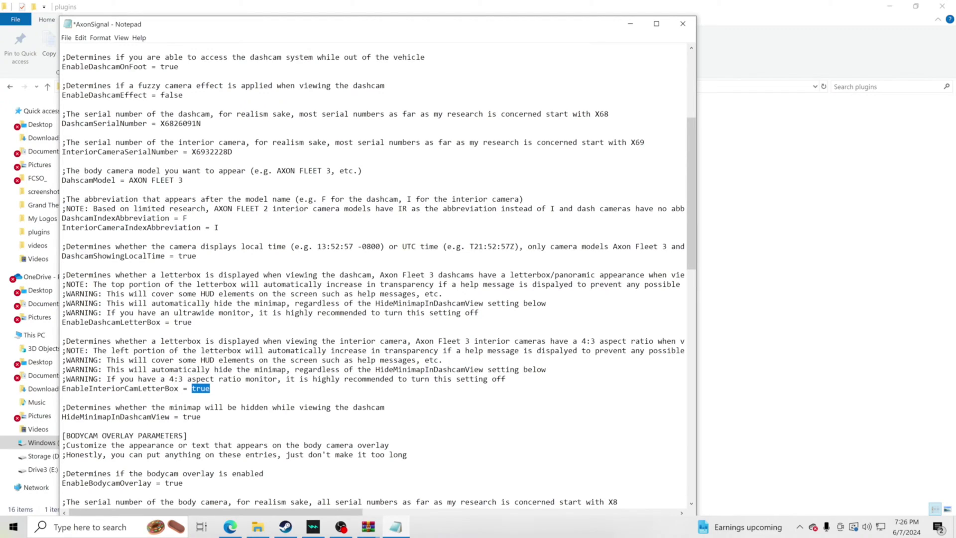
pyautogui.doubleClick(192, 416)
pyautogui.write('false')
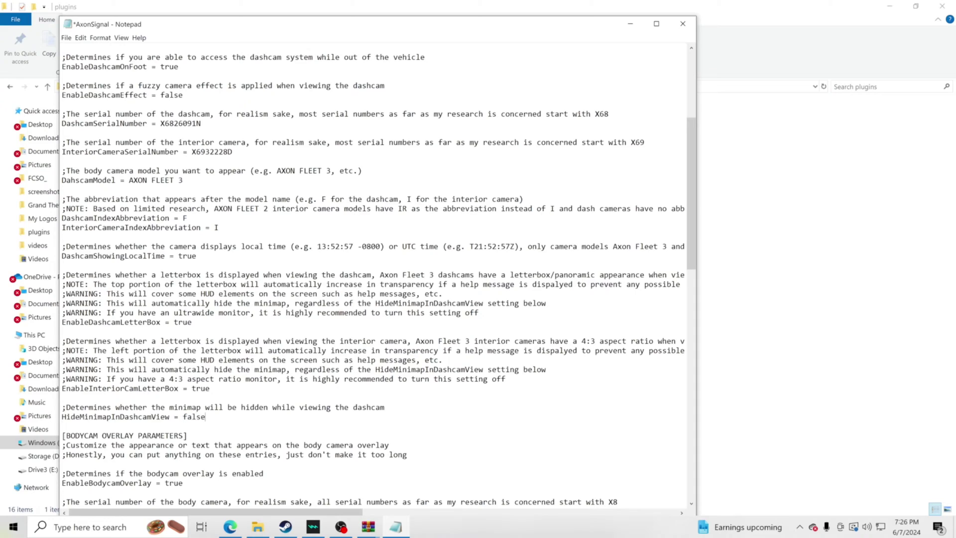